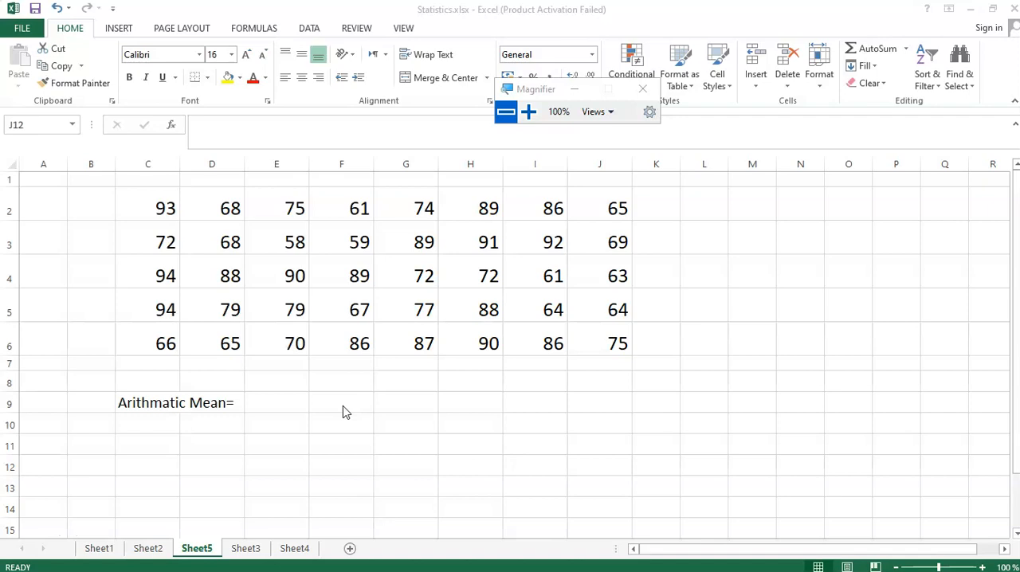
# - Make the "Arithmatic Mean=" label in cell C9 bold
pyautogui.click(144, 406)
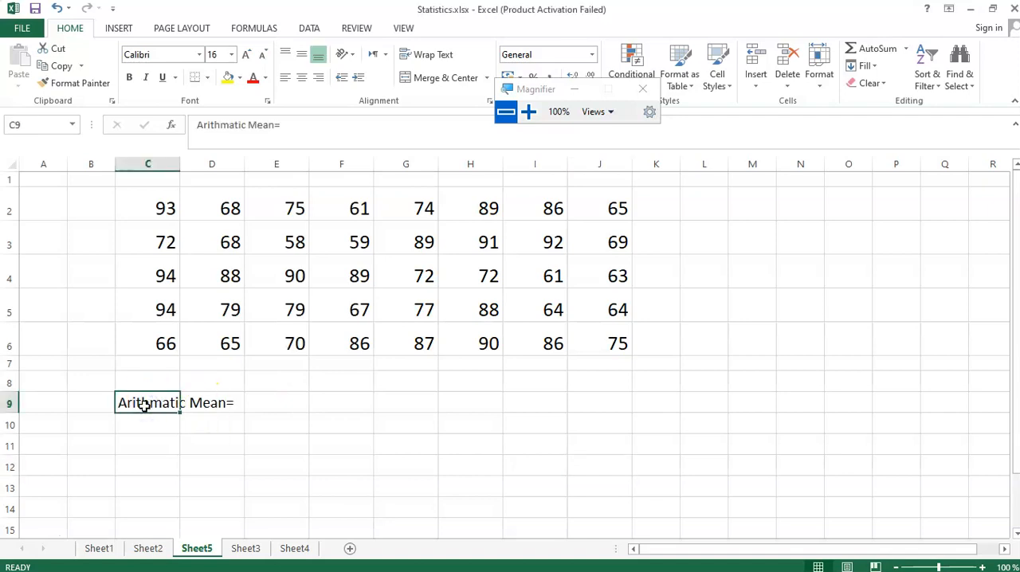
pyautogui.hotkey('ctrl', 'b')
pyautogui.click(403, 424)
# - Calculate the arithmetic mean in cell E9 with the formula =AVERAGE(C2:J6)
pyautogui.click(295, 396)
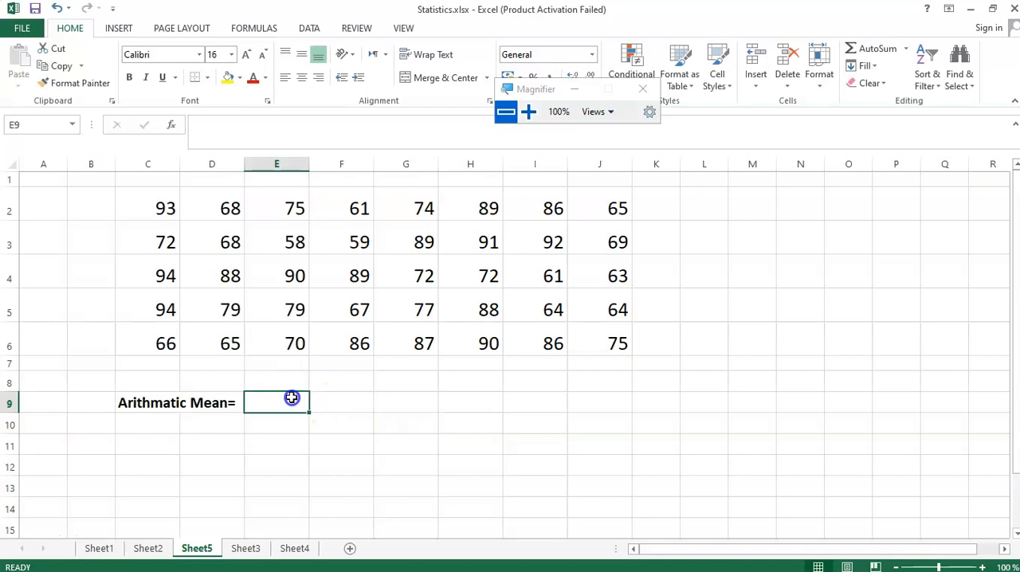
pyautogui.write('=')
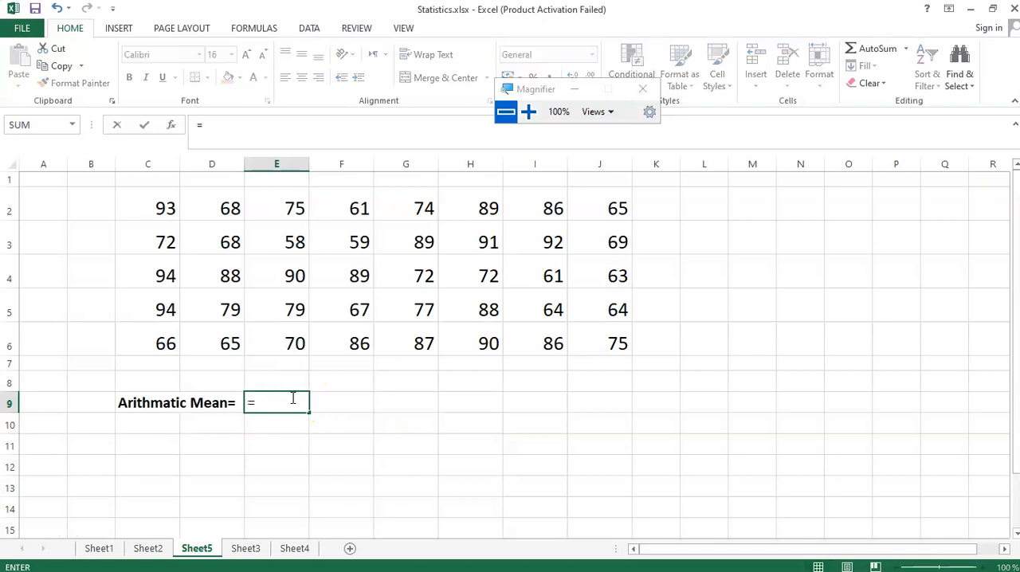
pyautogui.write('ave')
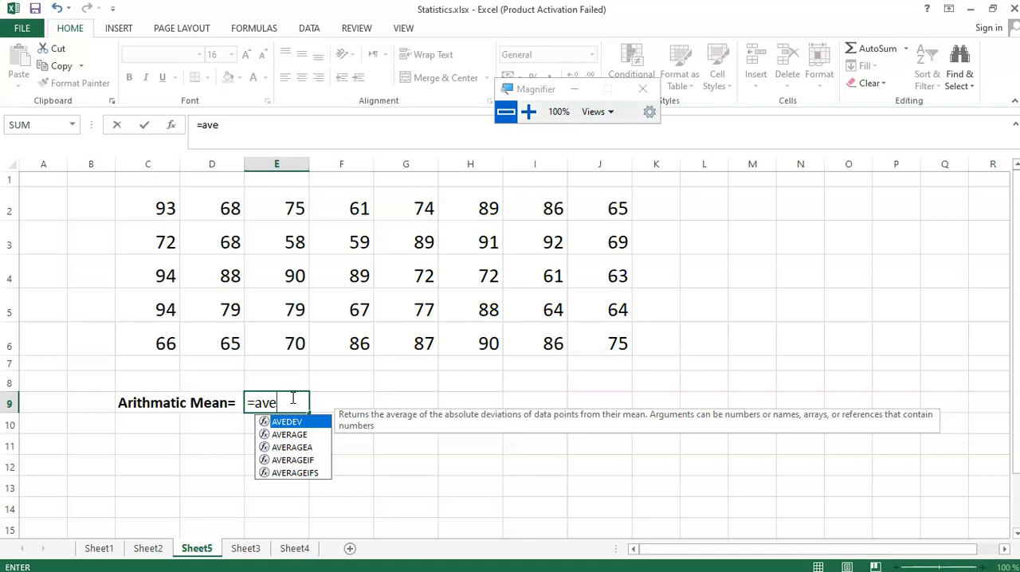
pyautogui.click(296, 434)
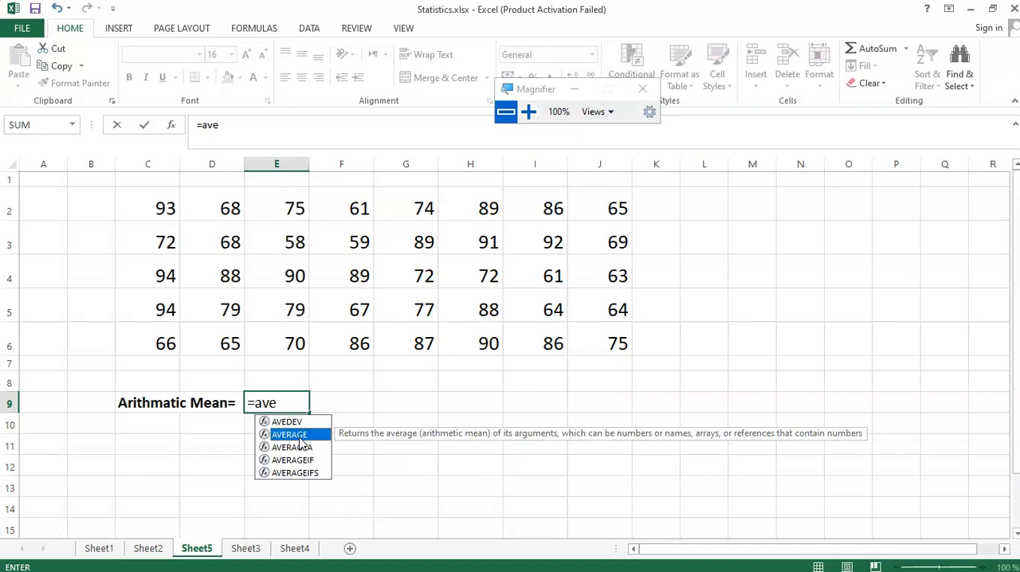
pyautogui.moveTo(531, 89); pyautogui.dragTo(493, 276)
pyautogui.click(493, 278)
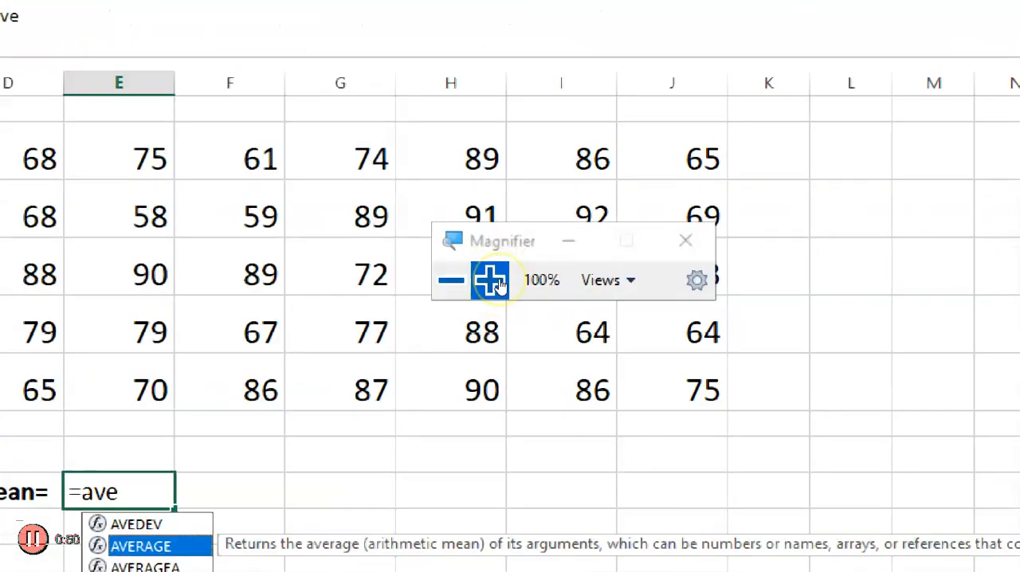
pyautogui.click(491, 279)
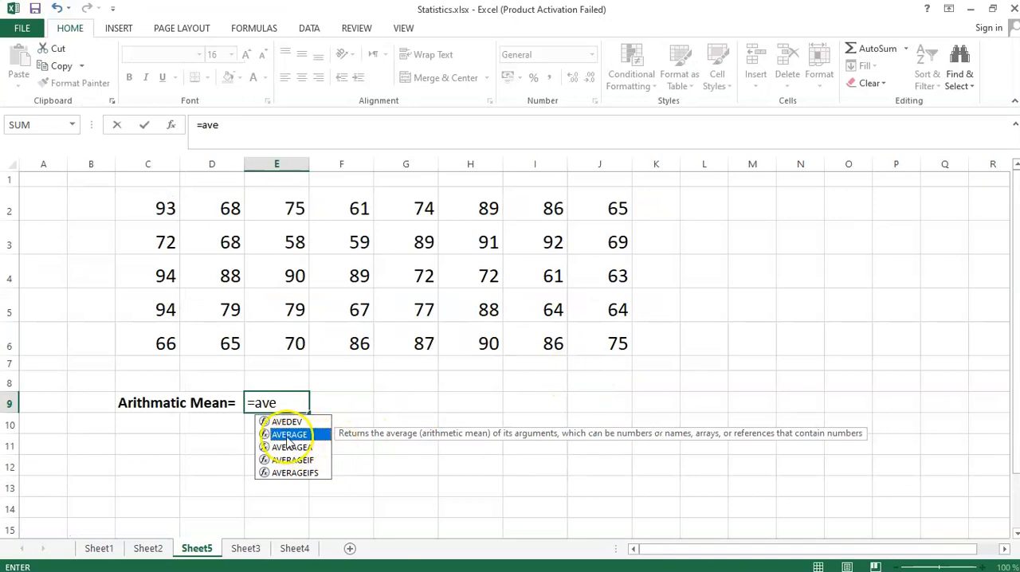
pyautogui.doubleClick(289, 435)
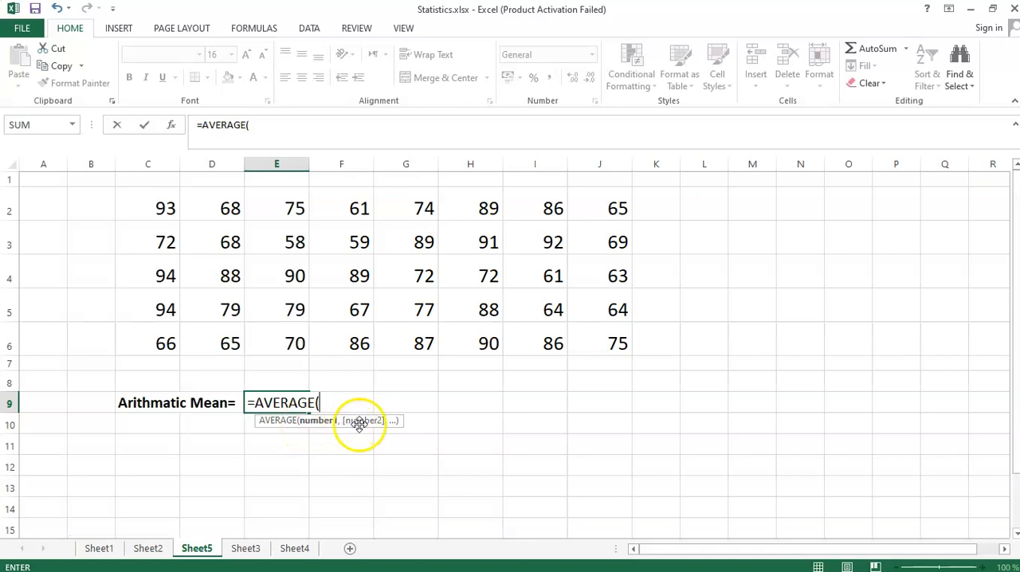
pyautogui.moveTo(164, 206); pyautogui.dragTo(595, 338)
pyautogui.write(')')
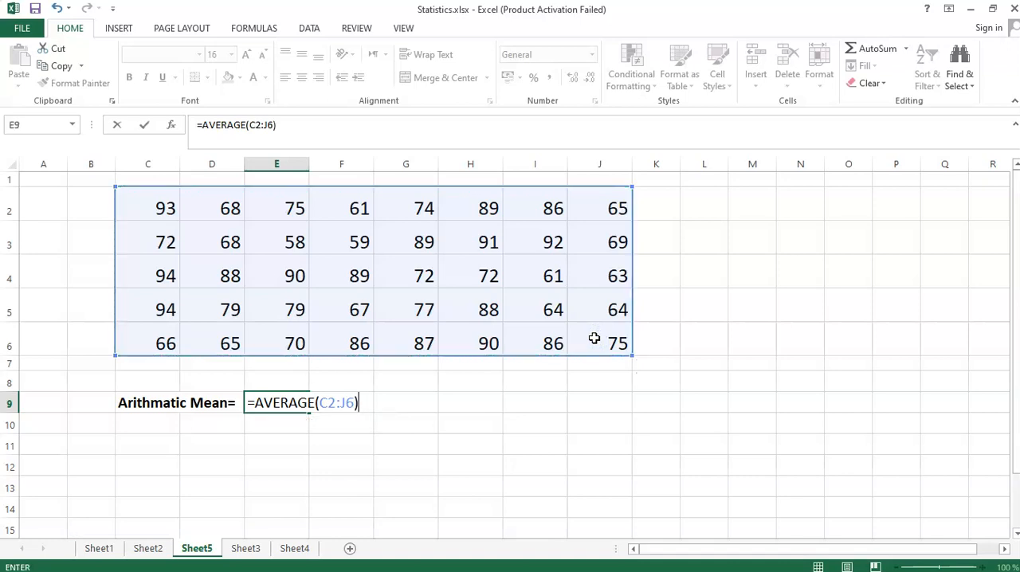
pyautogui.press('Return')
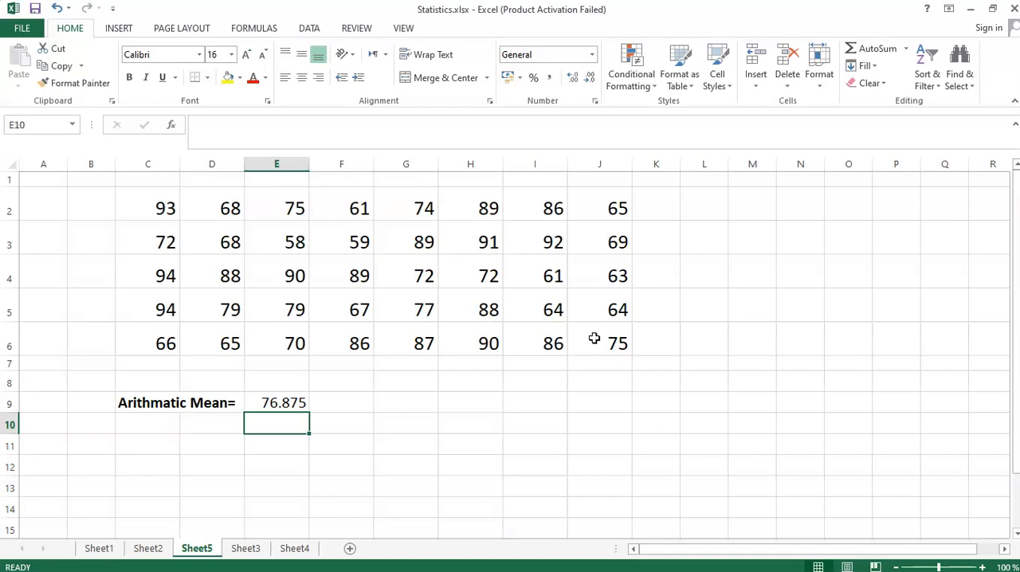
# - Enter the label "Median=" in cell C11
pyautogui.press('Down')
pyautogui.press('Left')
pyautogui.press('Left')
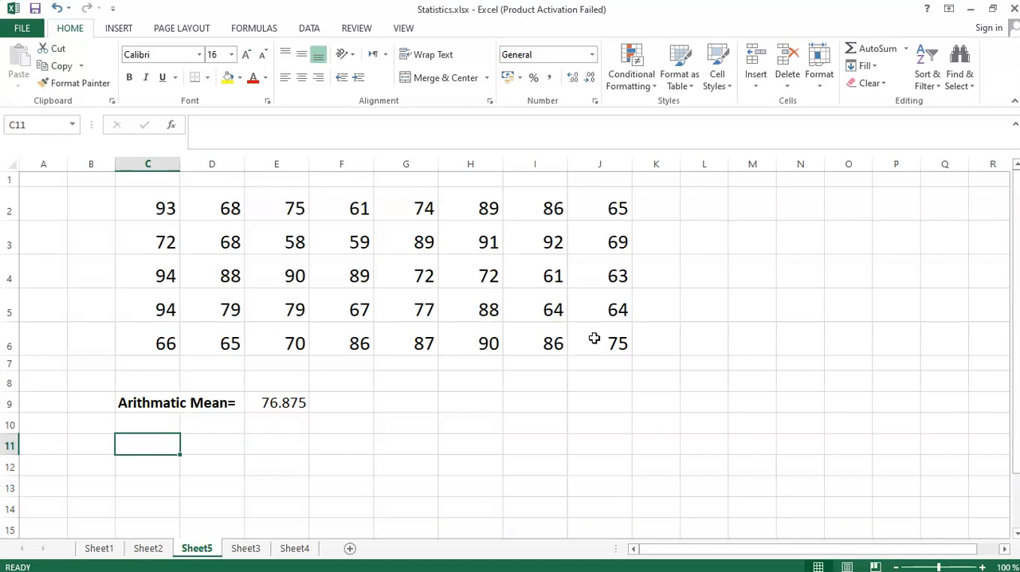
pyautogui.write('Median')
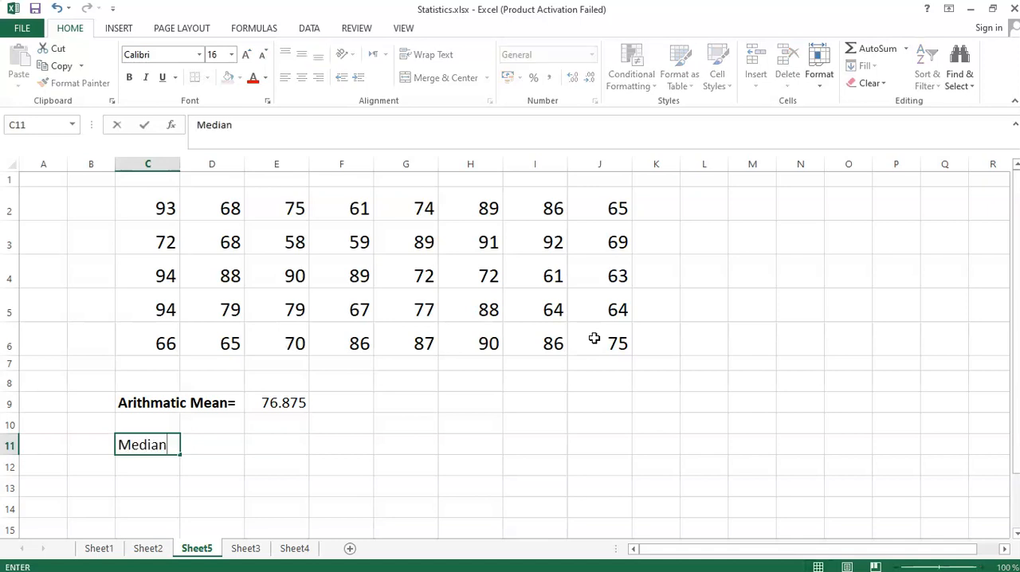
pyautogui.write('=')
pyautogui.press('Return')
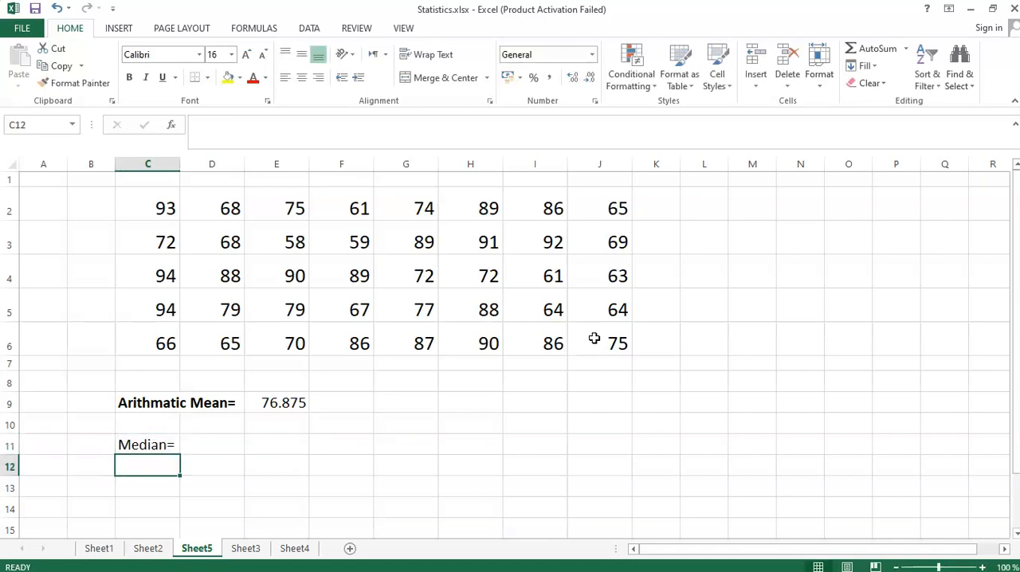
# - Calculate the median in cell E11 with the formula =MEDIAN(C2:J6)
pyautogui.click(152, 444)
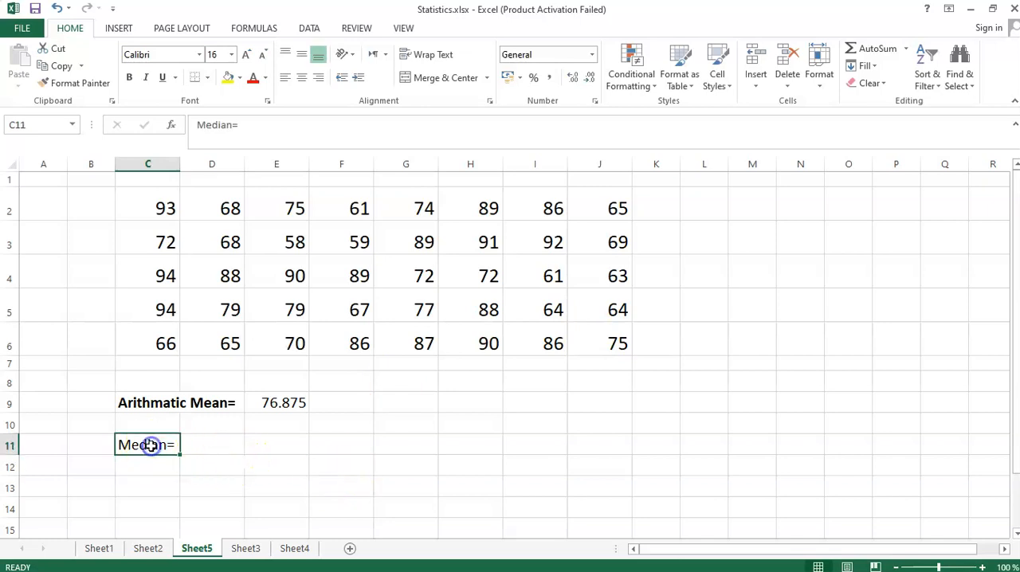
pyautogui.click(267, 443)
pyautogui.write('=')
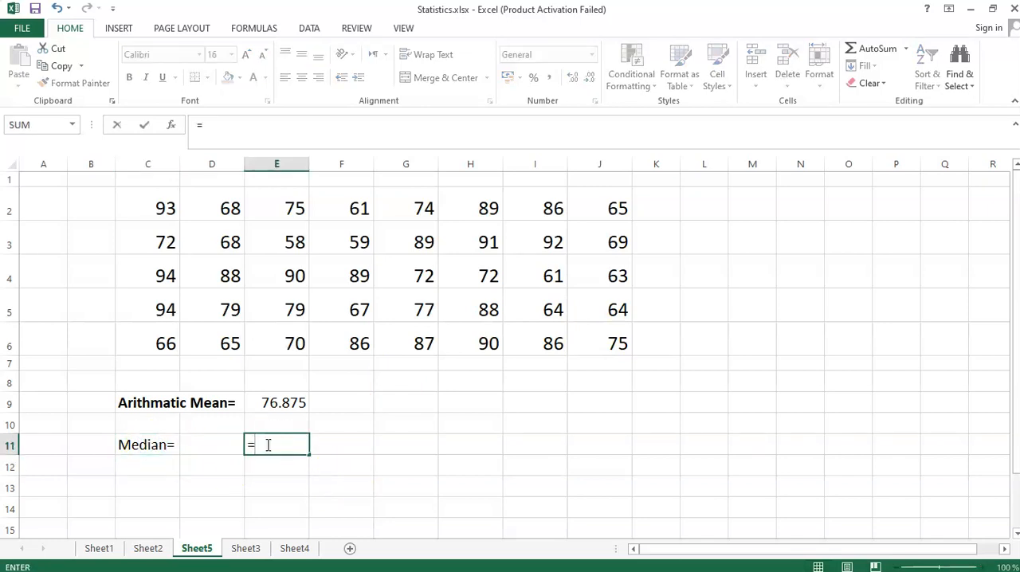
pyautogui.write('med')
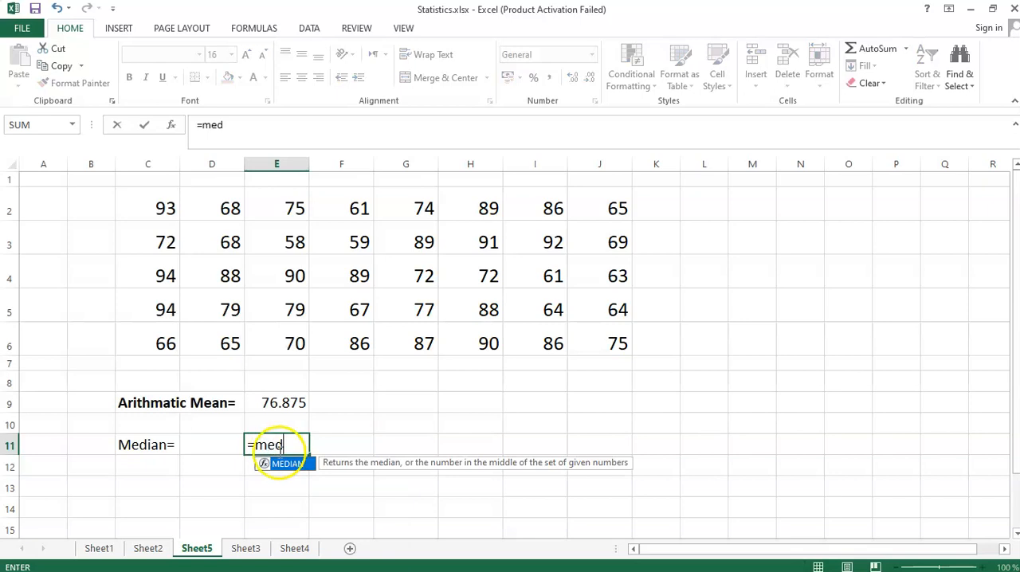
pyautogui.doubleClick(282, 463)
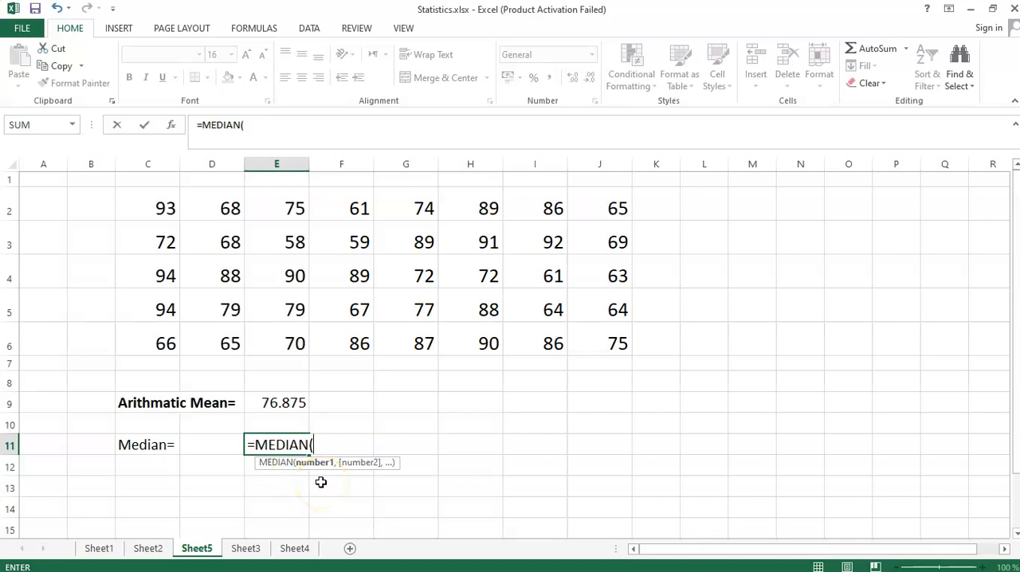
pyautogui.moveTo(164, 209); pyautogui.dragTo(598, 332)
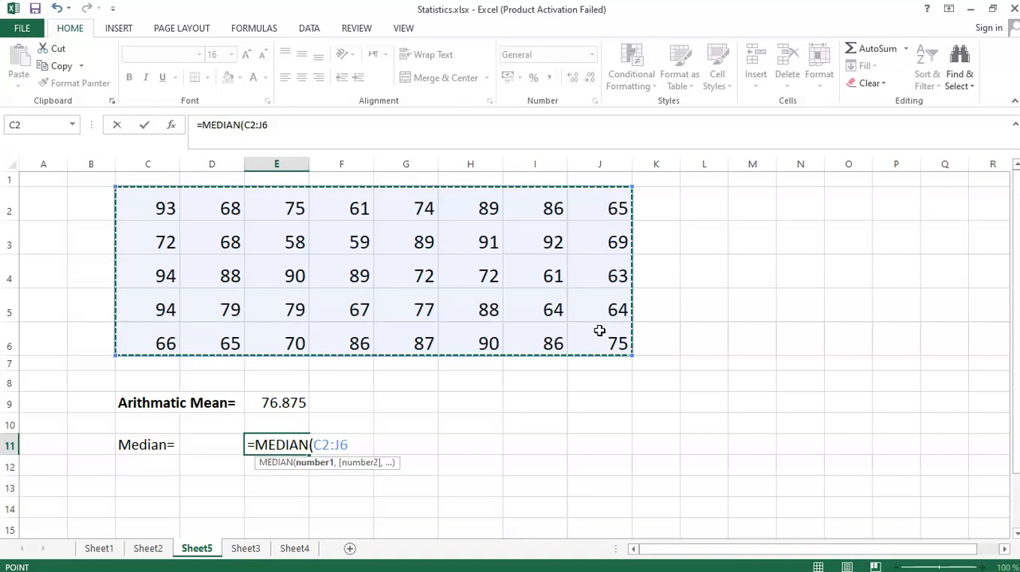
pyautogui.write(')')
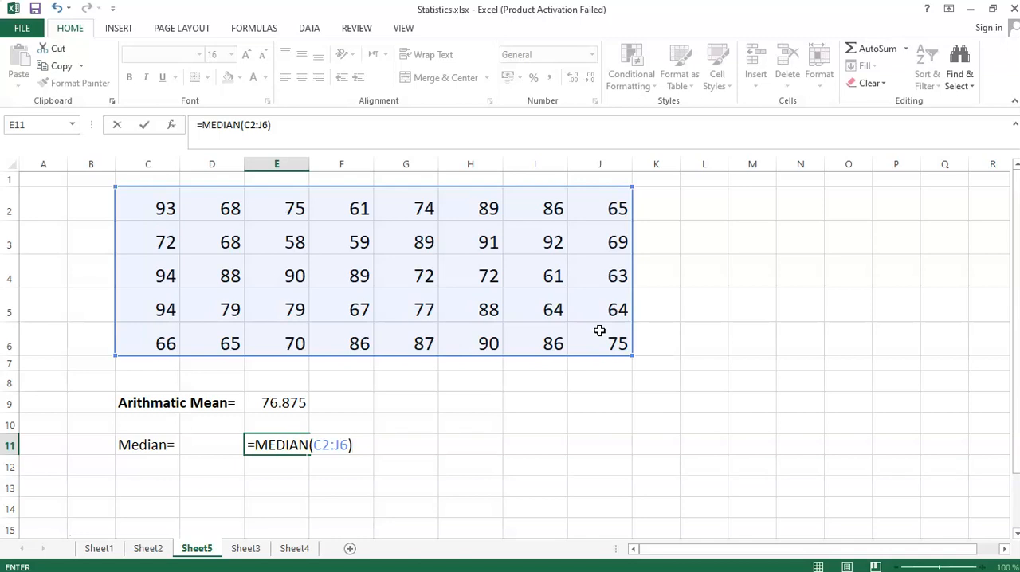
pyautogui.press('Return')
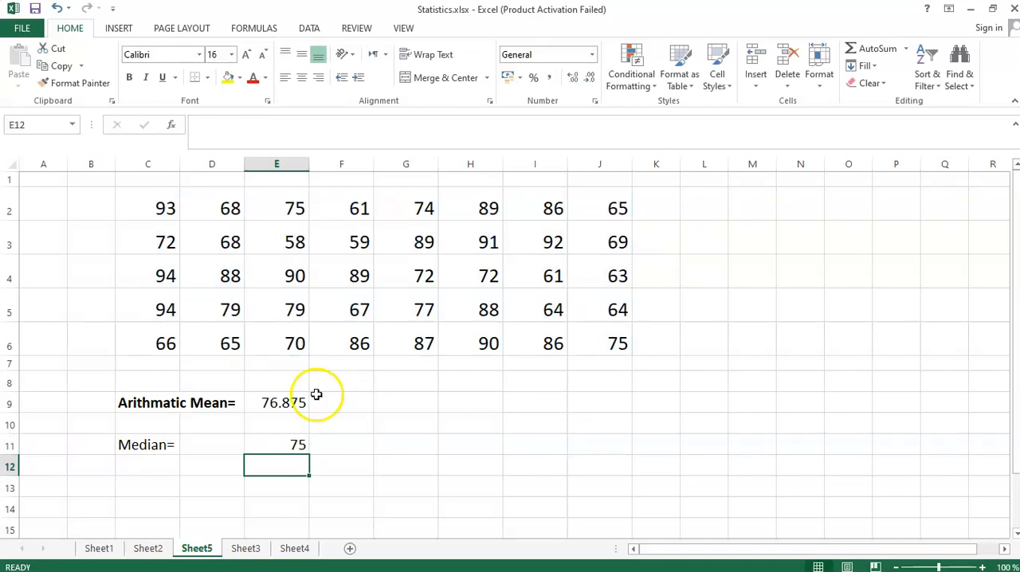
# - Apply the comma number style to the median result in E11 and make the "Median=" label in C11 bold
pyautogui.click(284, 450)
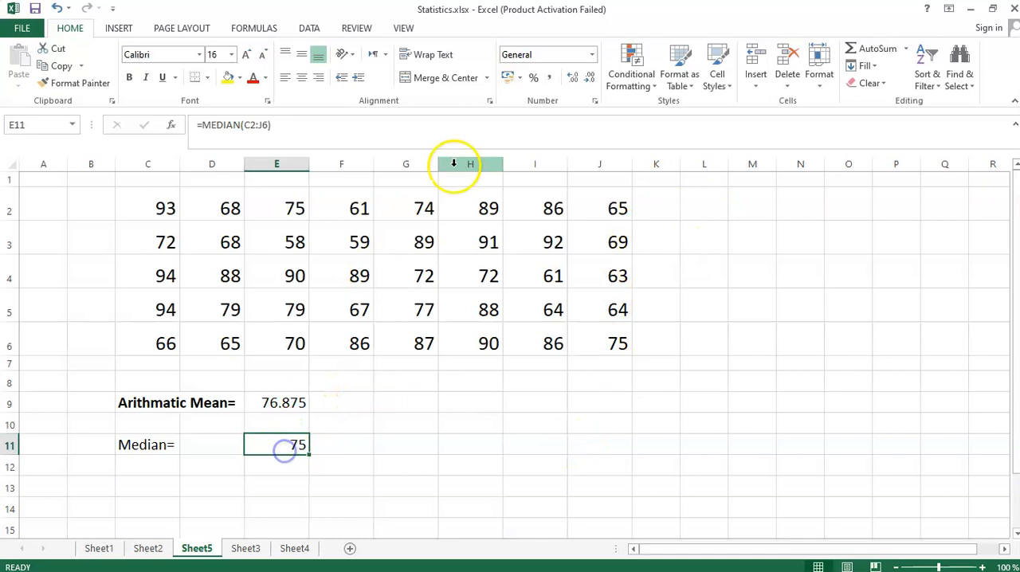
pyautogui.click(550, 82)
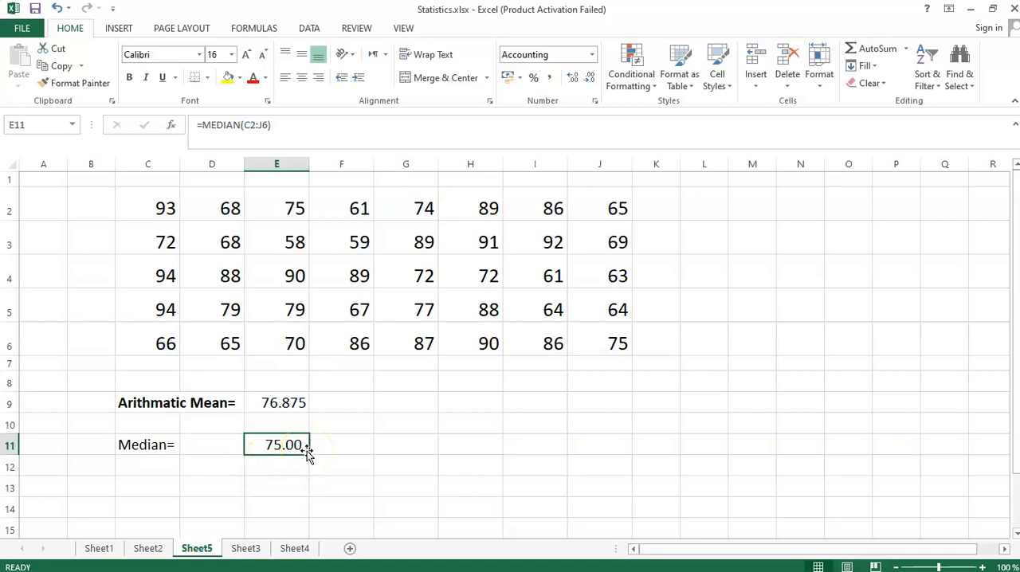
pyautogui.click(150, 444)
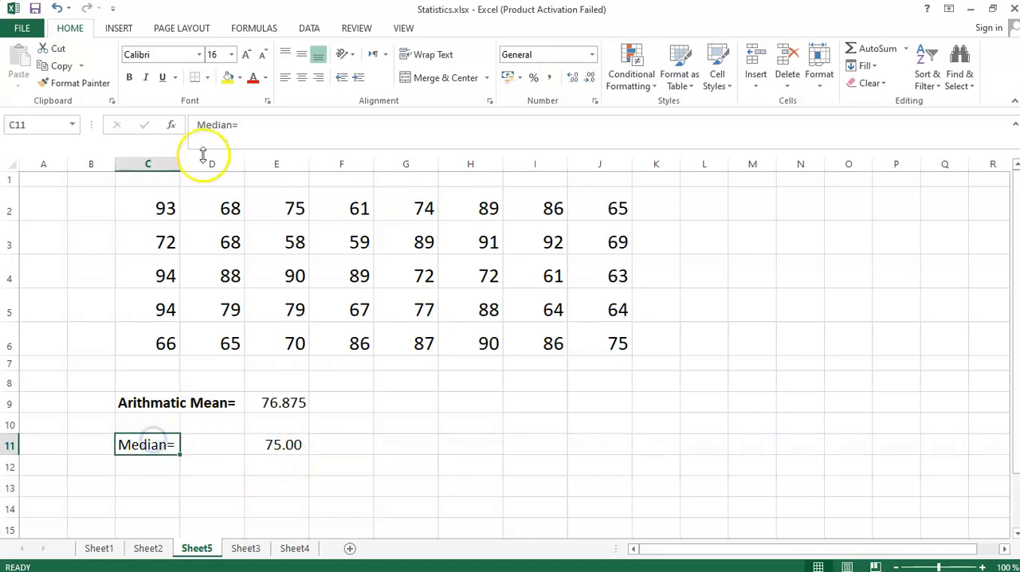
pyautogui.click(129, 77)
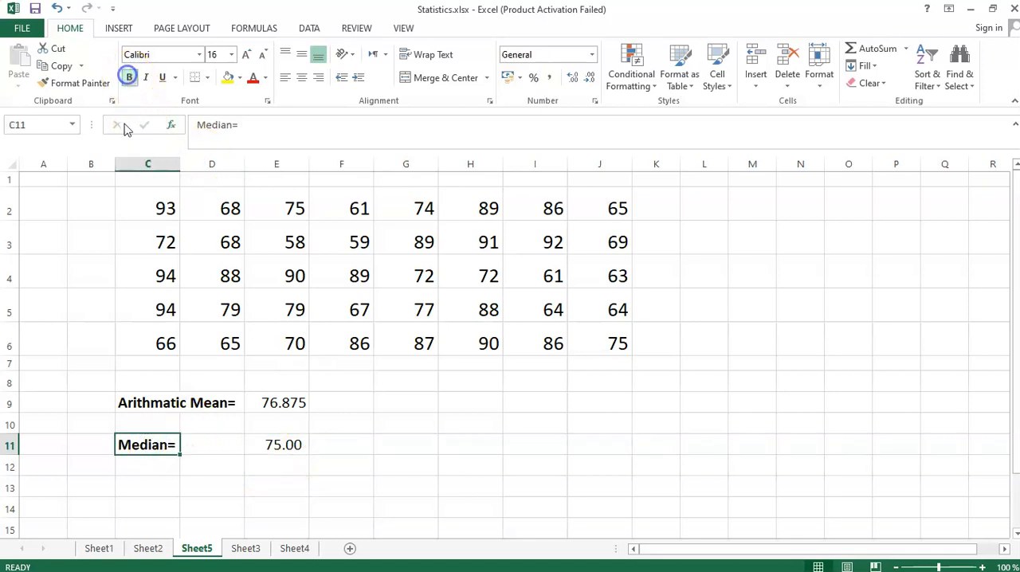
pyautogui.click(443, 422)
# - Enter the label "Mode=" in cell C13 and make it bold
pyautogui.click(152, 500)
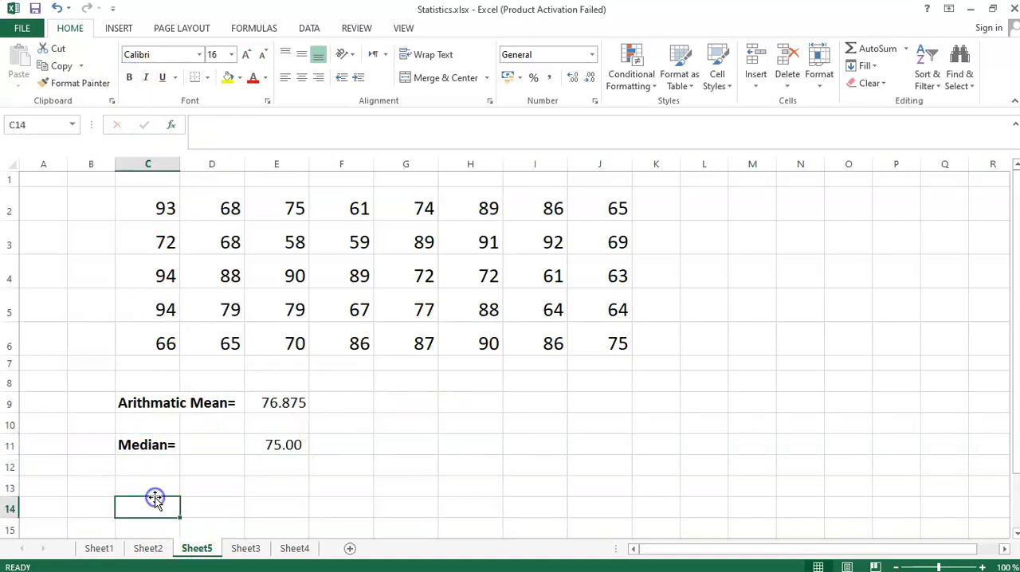
pyautogui.click(152, 488)
pyautogui.write('M')
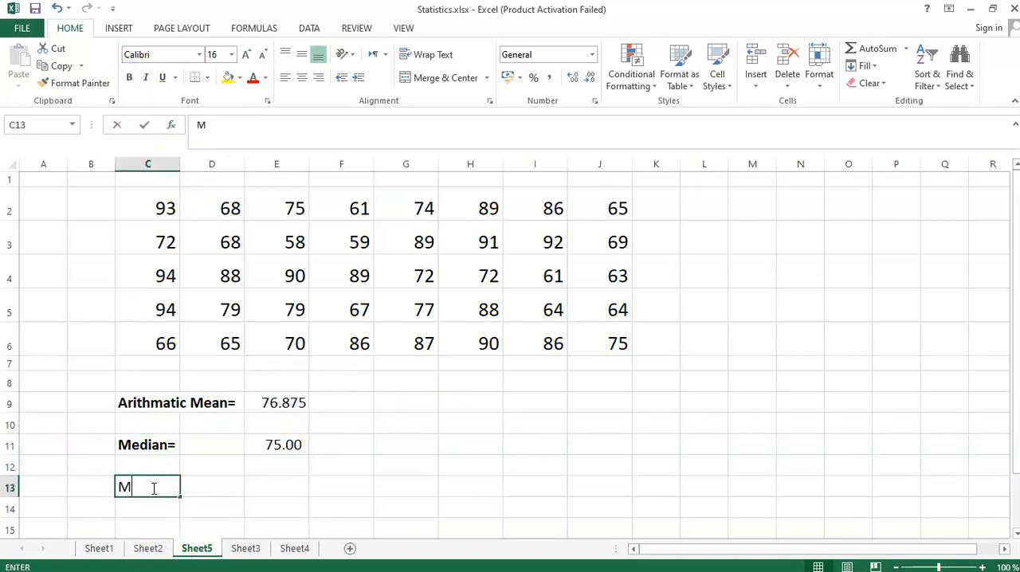
pyautogui.write('ode=')
pyautogui.press('Return')
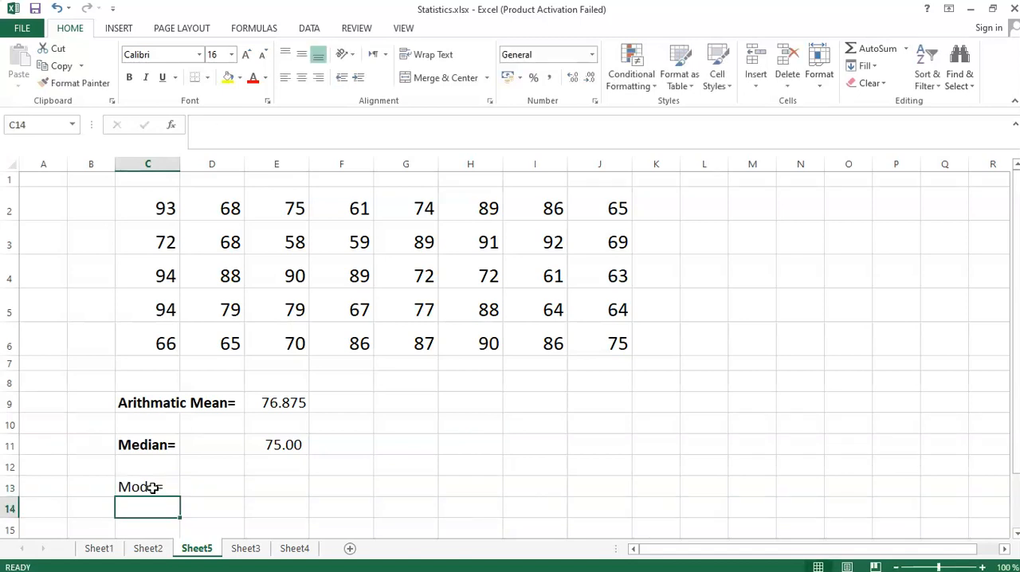
pyautogui.click(152, 488)
pyautogui.hotkey('ctrl', 'b')
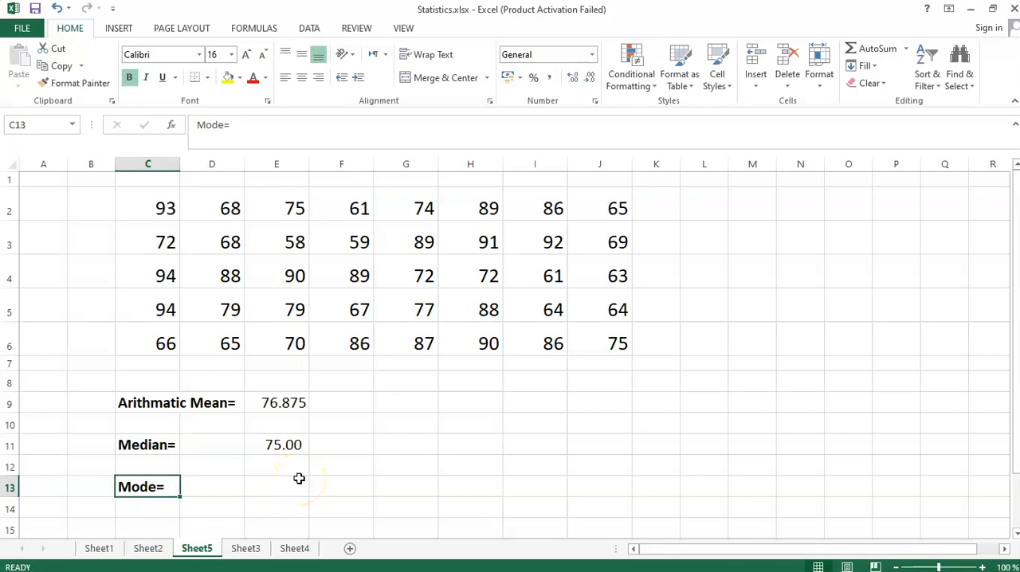
# - Highlight repeated values in the data, first the 88s in D4 and H5, and the 89s in H2 and F4
pyautogui.click(285, 487)
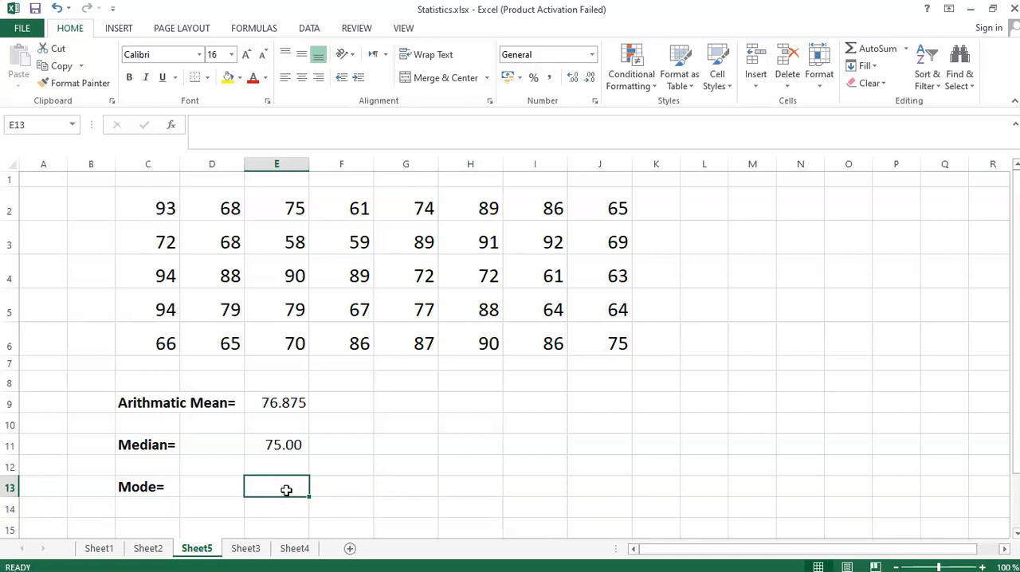
pyautogui.click(390, 444)
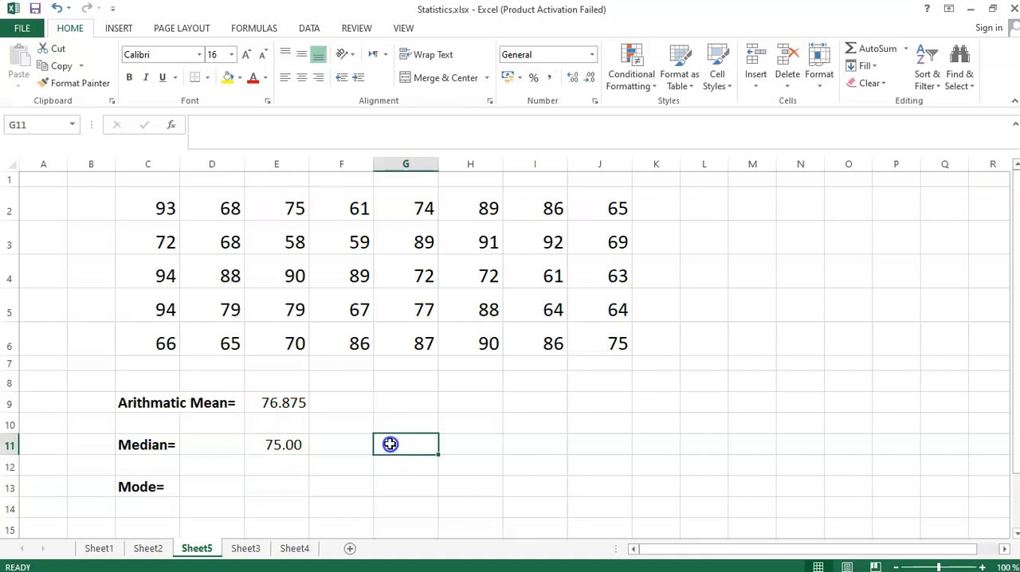
pyautogui.click(223, 275)
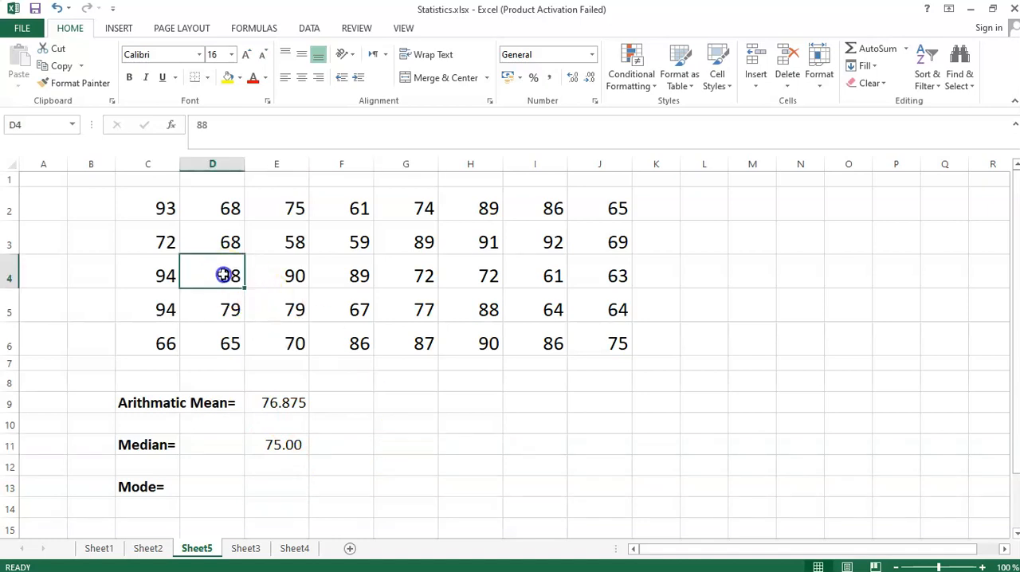
pyautogui.keyDown('ctrl'); pyautogui.click(462, 313); pyautogui.keyUp('ctrl')
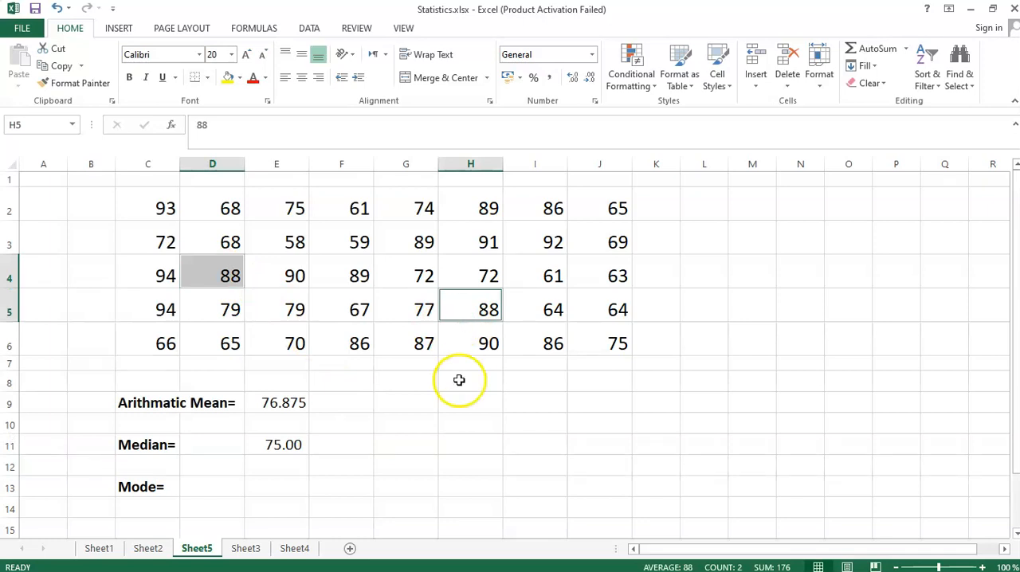
pyautogui.click(484, 205)
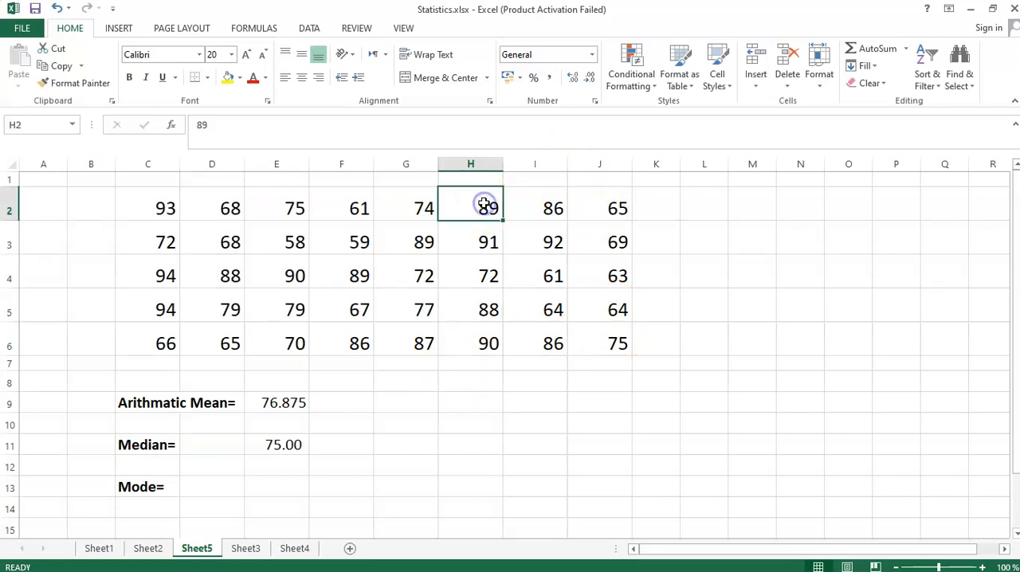
pyautogui.keyDown('ctrl'); pyautogui.click(360, 276); pyautogui.keyUp('ctrl')
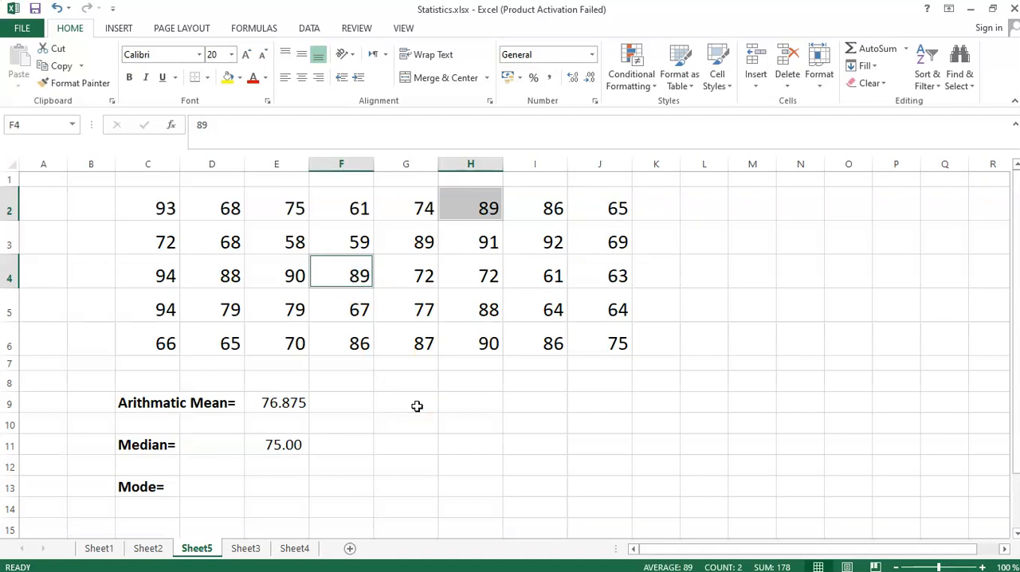
# - Calculate the mode of the data in cell E13 with the formula =MODE.SNGL(C2:J6)
pyautogui.doubleClick(279, 486)
pyautogui.write('=mo')
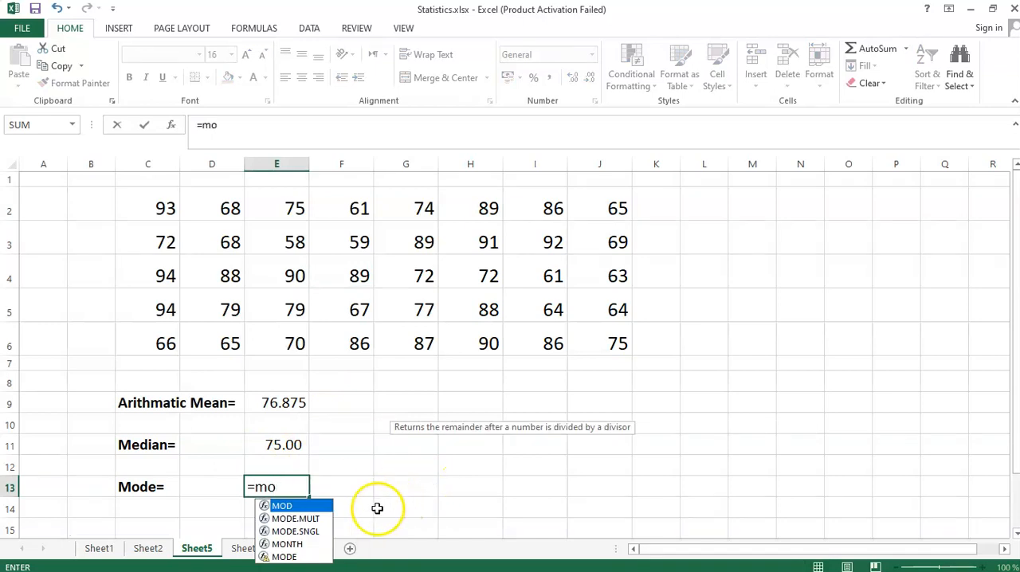
pyautogui.click(307, 519)
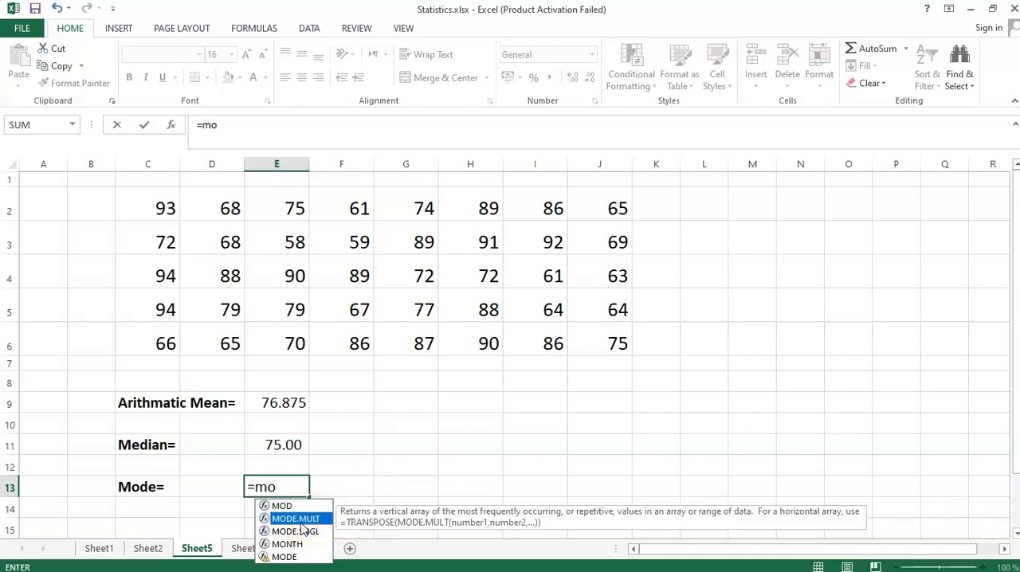
pyautogui.click(295, 532)
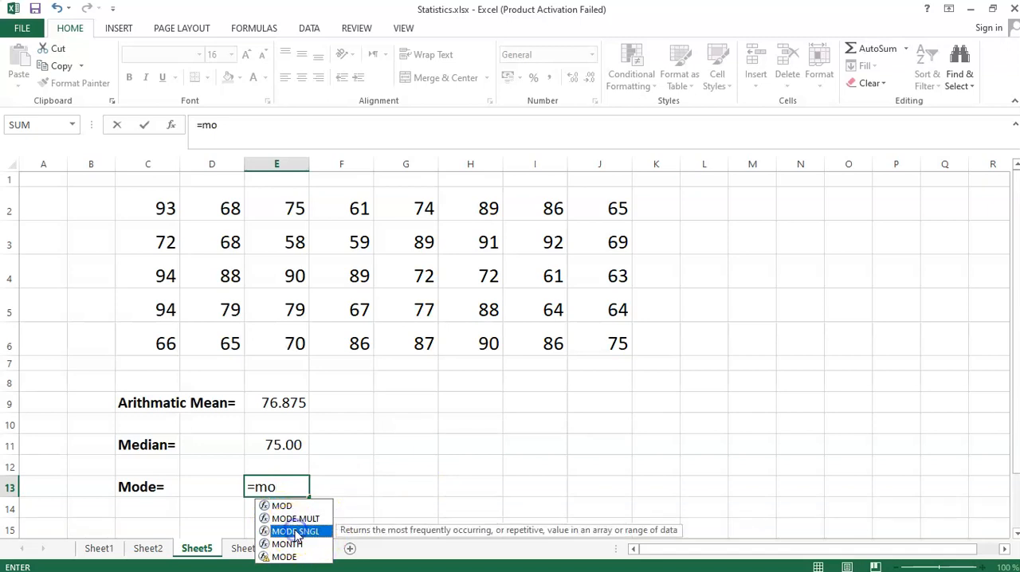
pyautogui.doubleClick(295, 531)
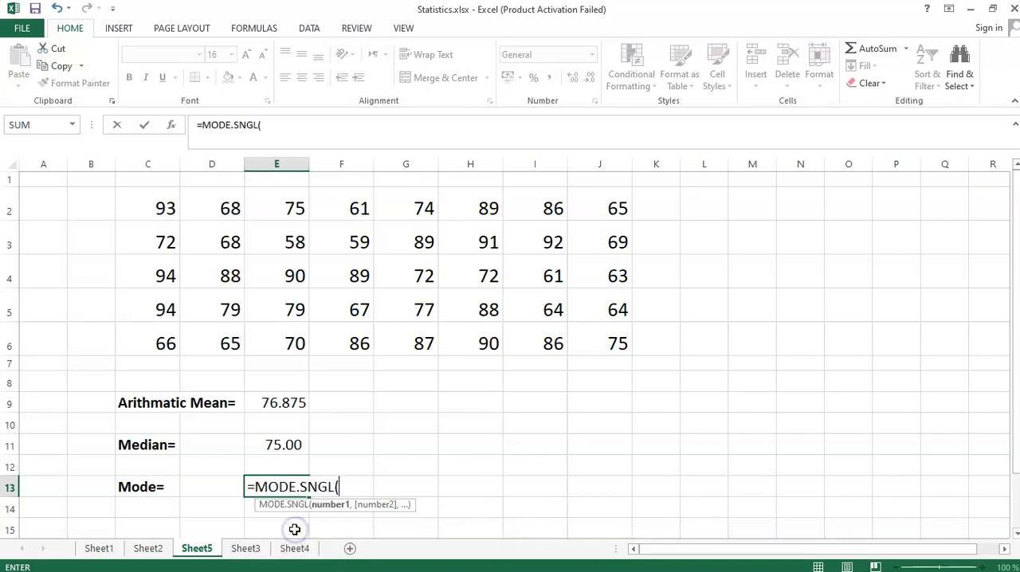
pyautogui.moveTo(177, 204); pyautogui.dragTo(604, 341)
pyautogui.press('Return')
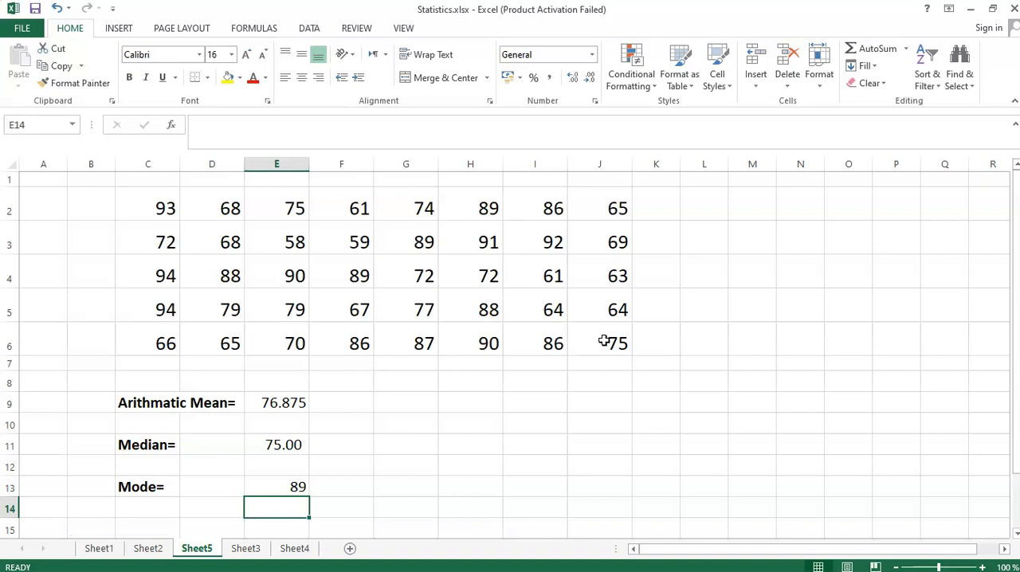
pyautogui.click(570, 406)
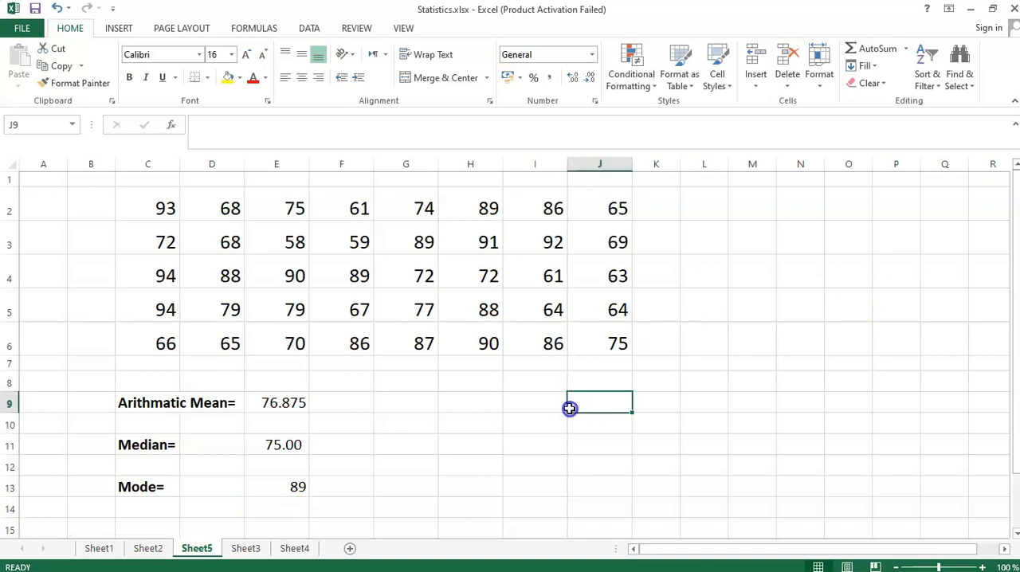
# - Count the occurrences of 89 in cell M4 with =COUNTIF(C2:J6,89) and enlarge that cell's font size to 14
pyautogui.click(753, 273)
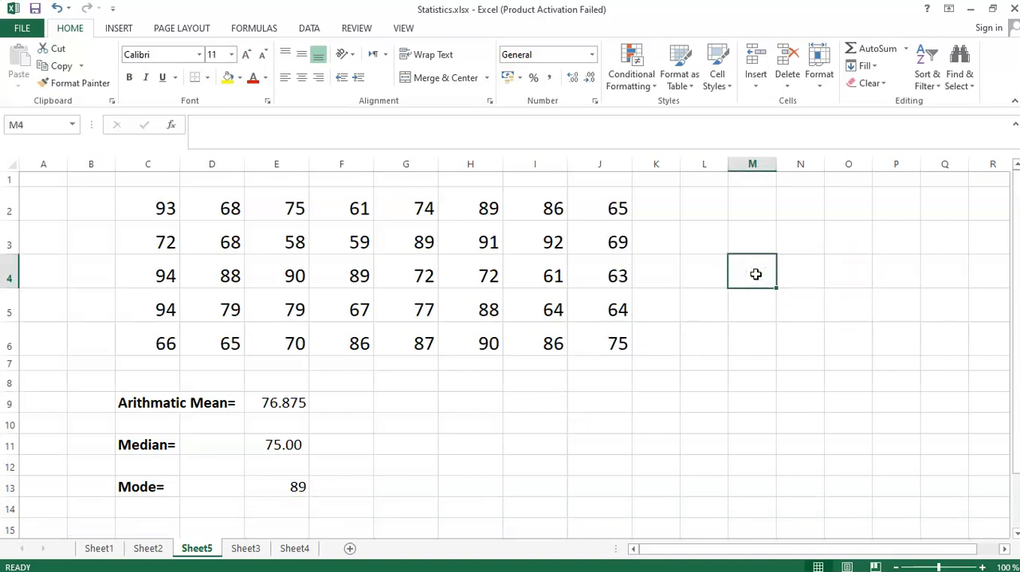
pyautogui.write('=')
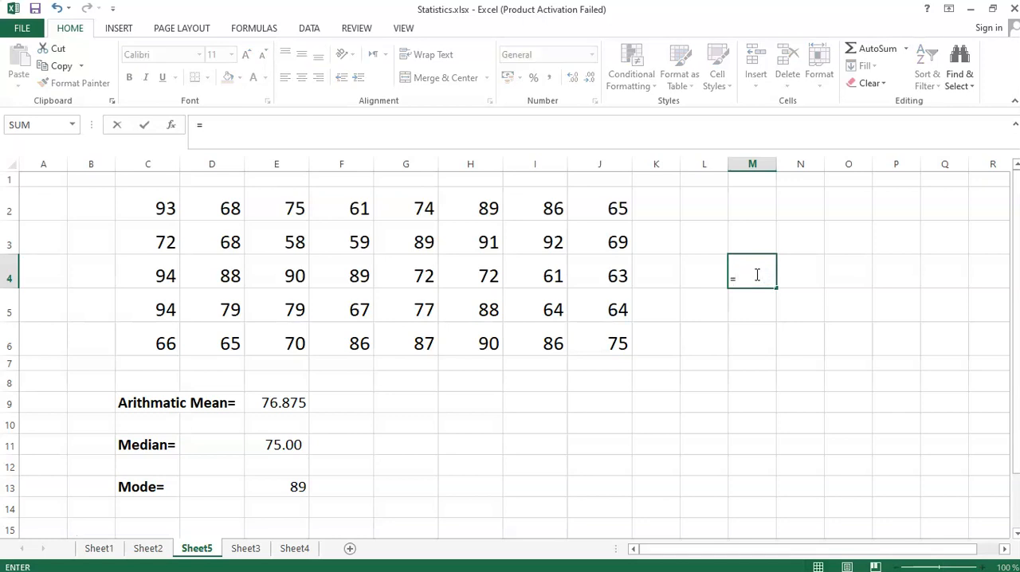
pyautogui.write('count')
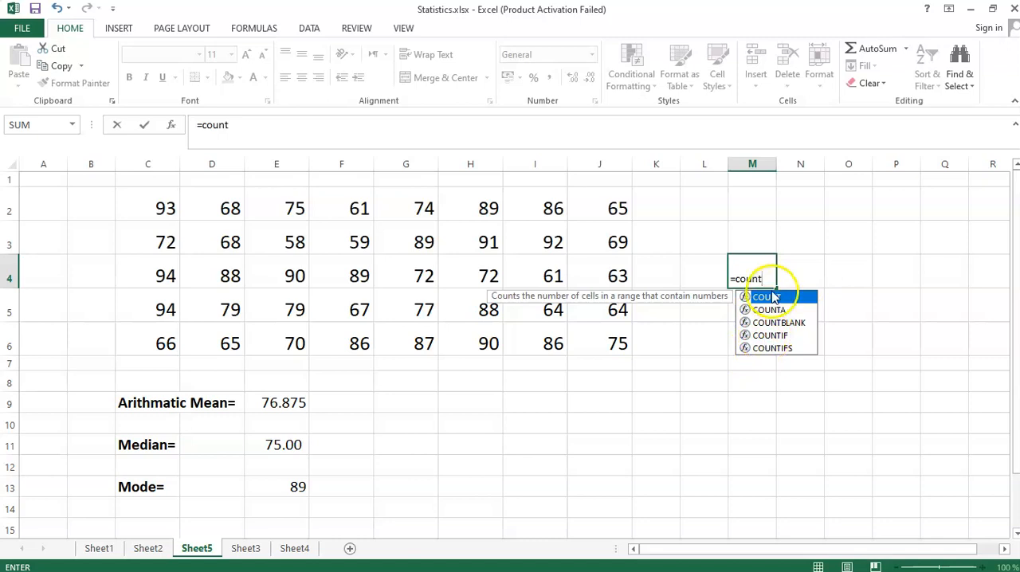
pyautogui.doubleClick(769, 298)
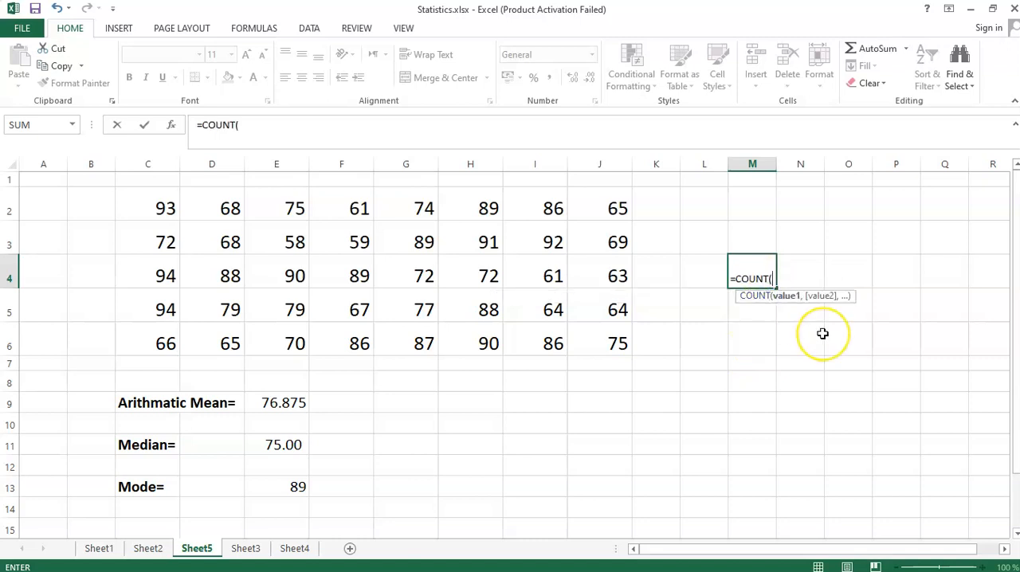
pyautogui.press('BackSpace')
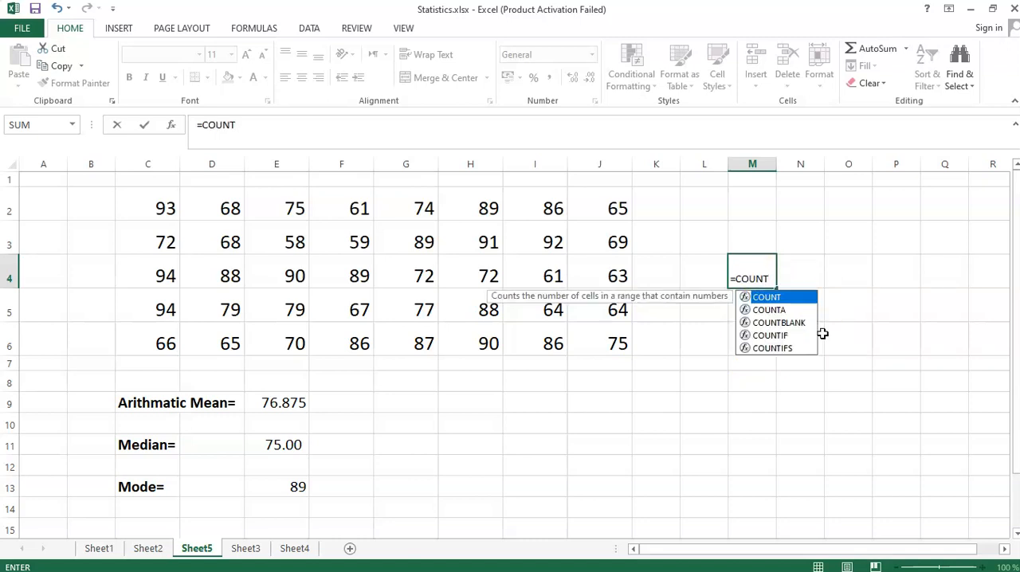
pyautogui.doubleClick(769, 335)
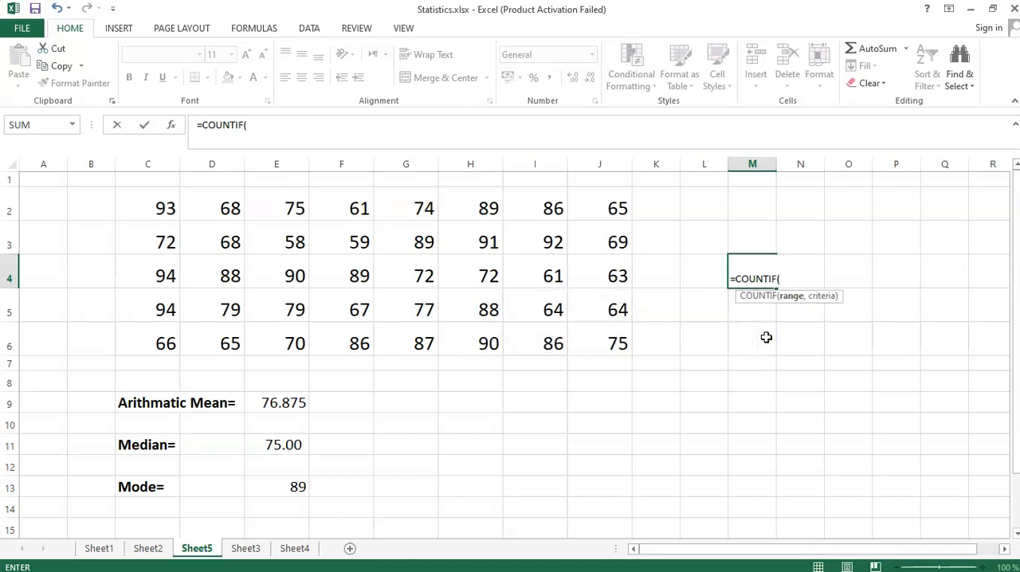
pyautogui.click(146, 206)
pyautogui.moveTo(147, 206); pyautogui.dragTo(617, 349)
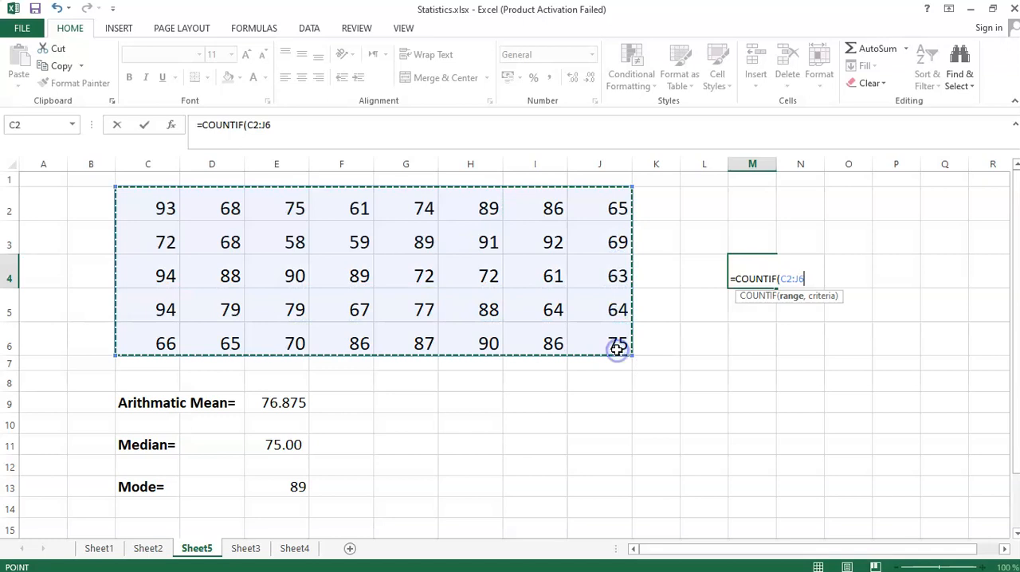
pyautogui.write(',')
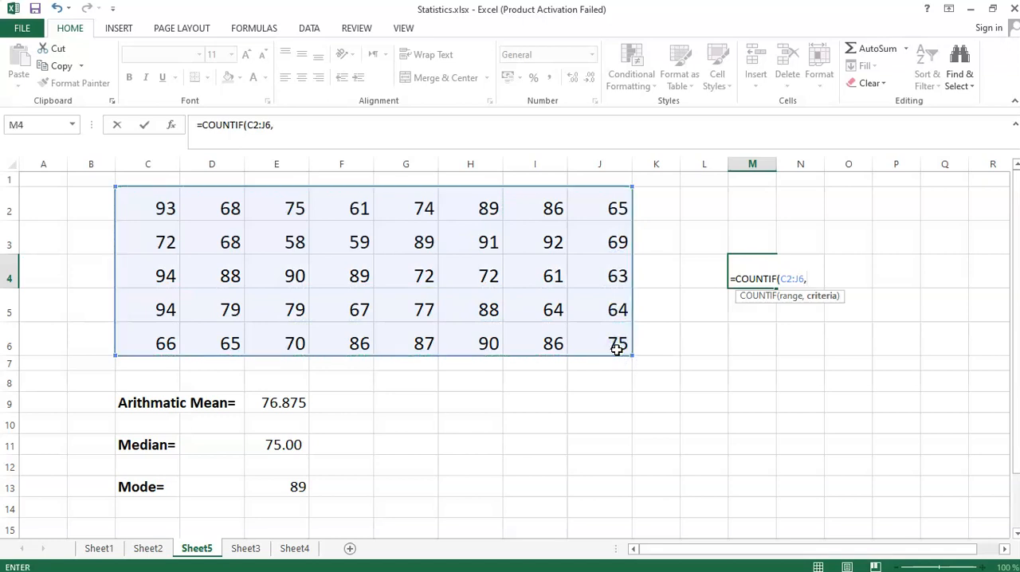
pyautogui.write('89)')
pyautogui.press('Return')
pyautogui.click(761, 269)
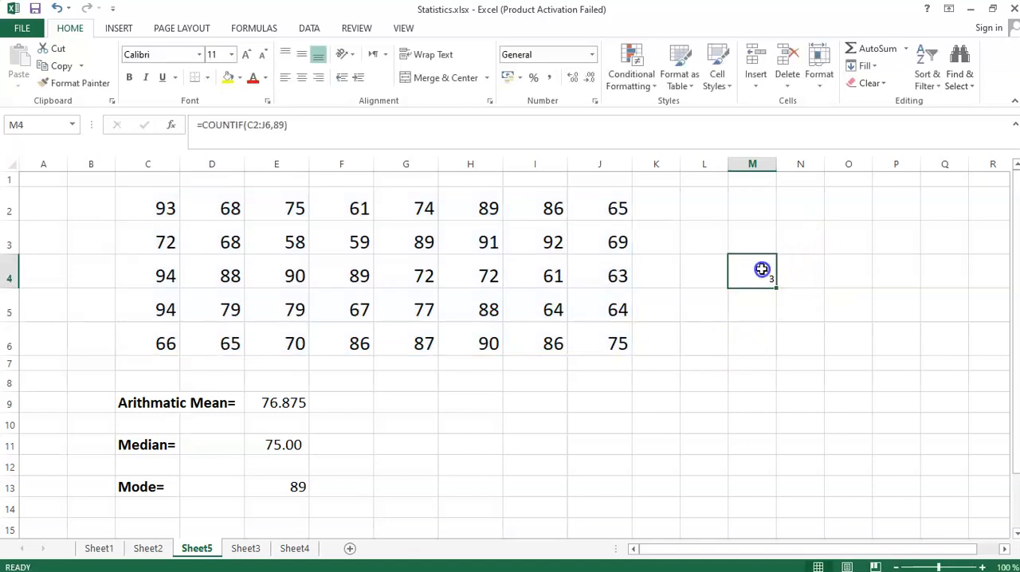
pyautogui.click(246, 54)
pyautogui.click(246, 54)
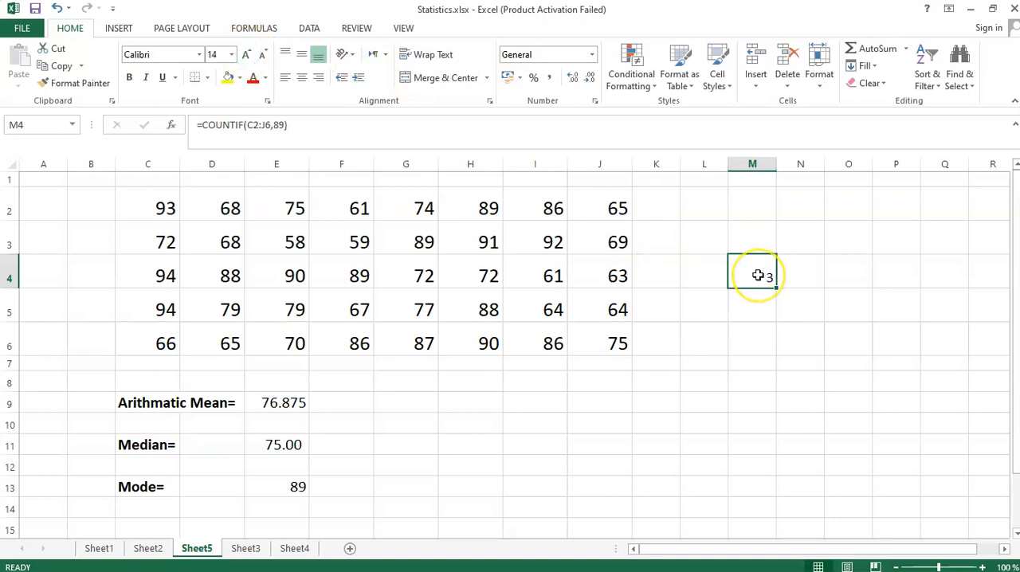
# - Count the occurrences of 90 in the data in cell M5 with =COUNTIF(C2:J6,90)
pyautogui.click(770, 303)
pyautogui.click(761, 262)
pyautogui.click(759, 297)
pyautogui.write('=')
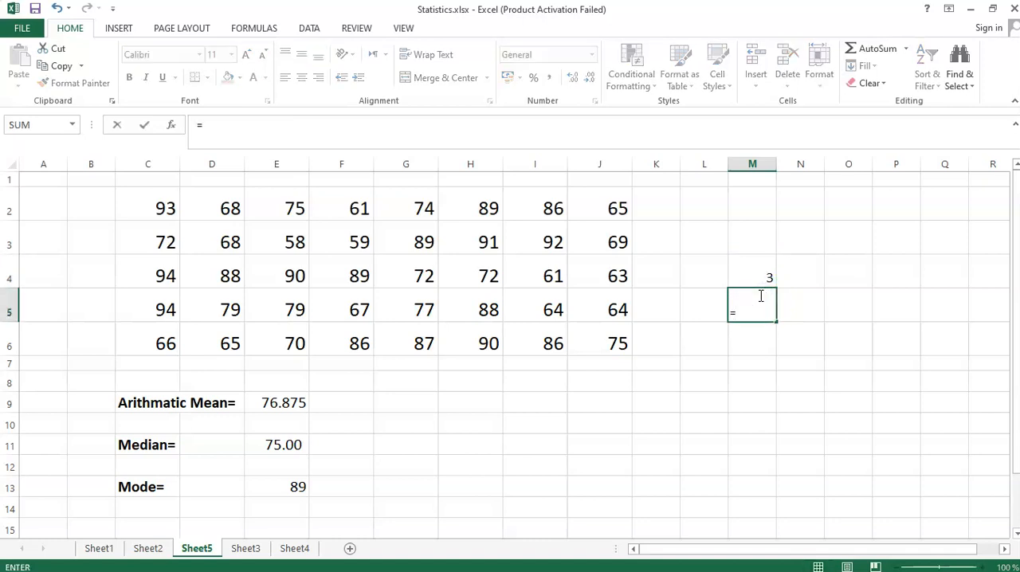
pyautogui.write('countif')
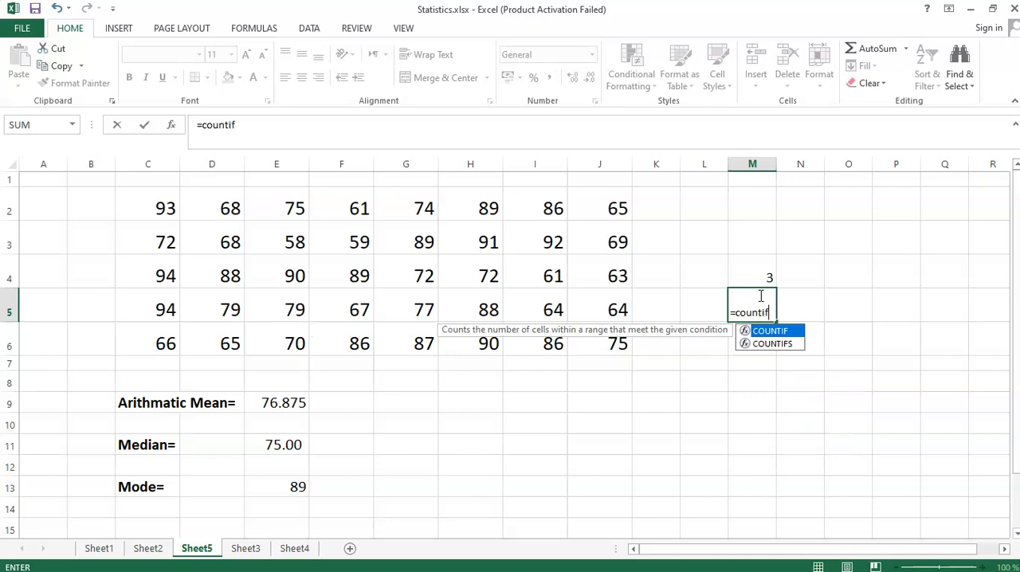
pyautogui.write('(')
pyautogui.moveTo(152, 209)
pyautogui.mouseDown()
pyautogui.moveTo(446, 223)
pyautogui.moveTo(578, 247)
pyautogui.moveTo(592, 347)
pyautogui.mouseUp()
pyautogui.write(',9')
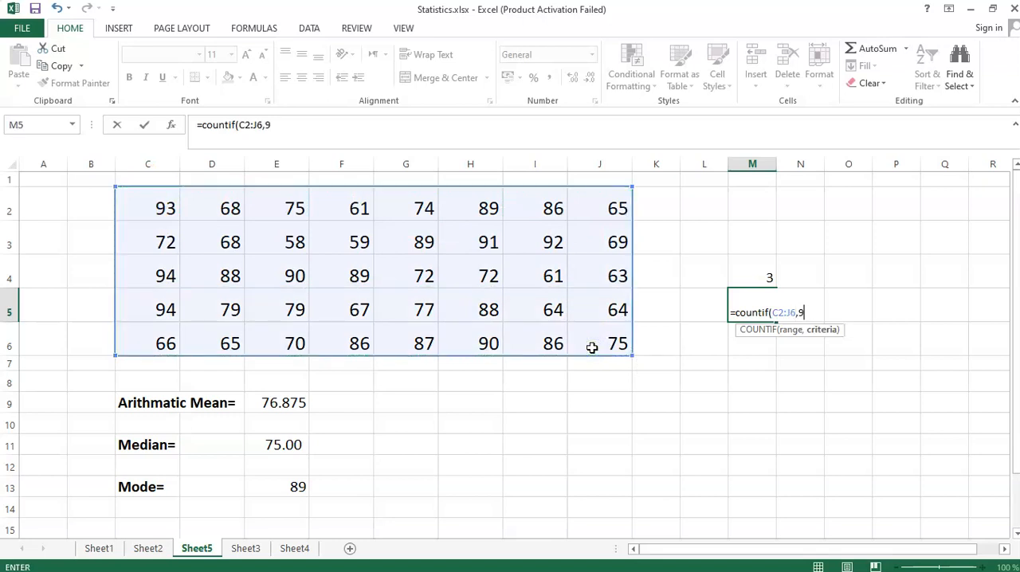
pyautogui.write('0)')
pyautogui.press('Return')
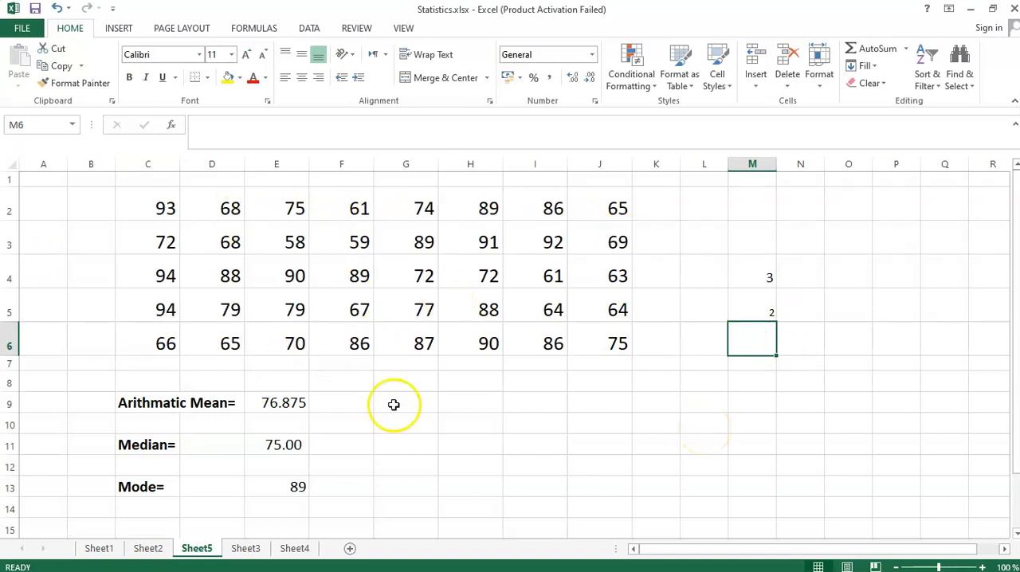
# - Highlight the 94s in C4:C5 and count their occurrences in cell M6 with =COUNTIF(C2:J6,94)
pyautogui.click(152, 281)
pyautogui.moveTo(140, 305); pyautogui.dragTo(141, 309)
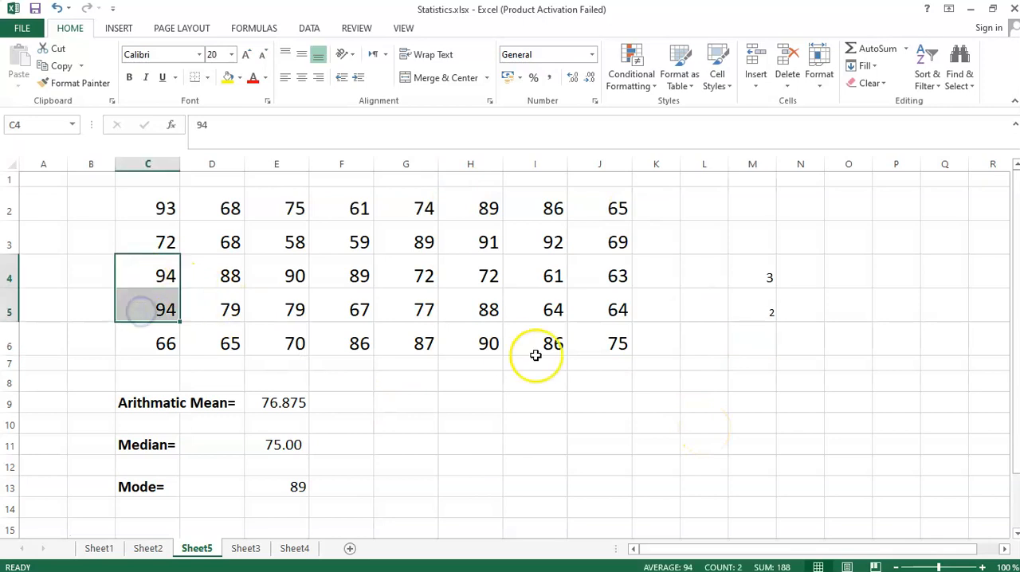
pyautogui.click(742, 345)
pyautogui.write('=')
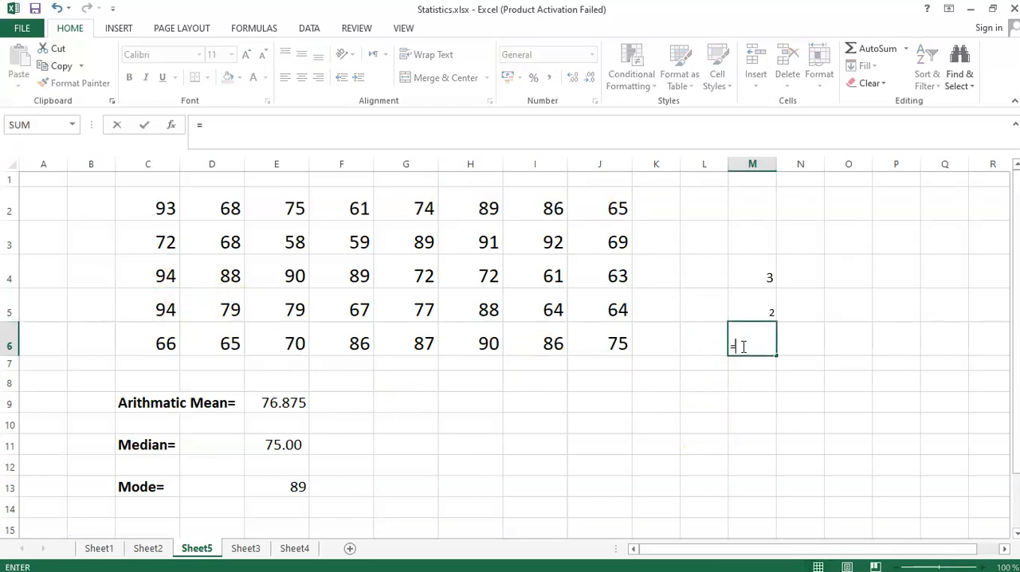
pyautogui.write('counti')
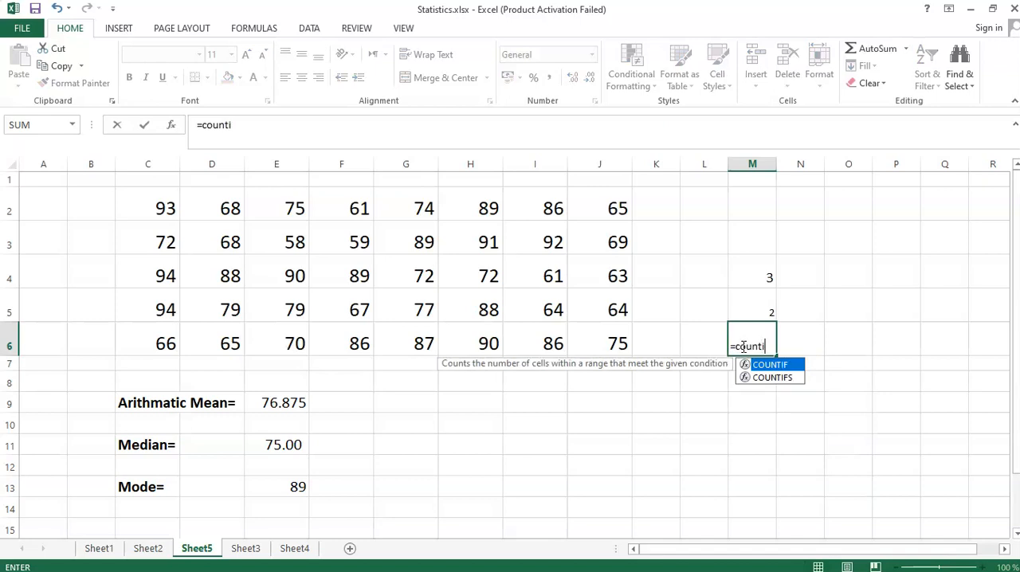
pyautogui.write('f(')
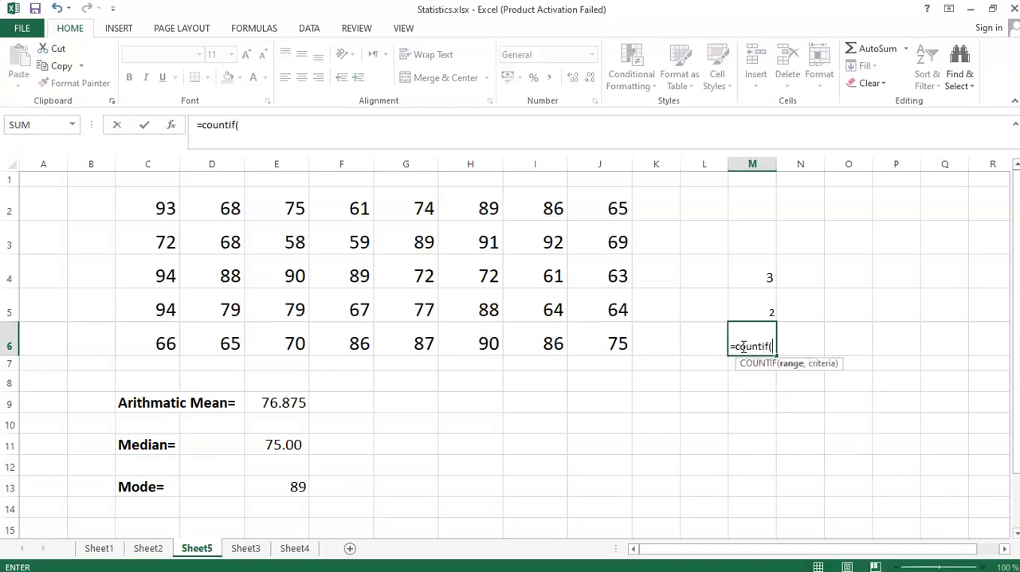
pyautogui.moveTo(163, 205); pyautogui.dragTo(598, 337)
pyautogui.write(',94)')
pyautogui.press('Return')
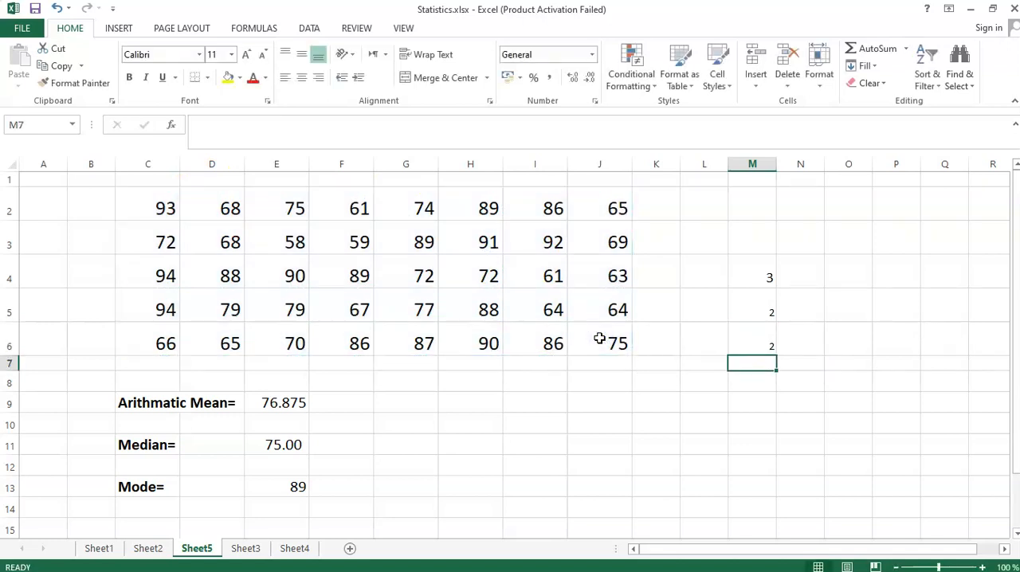
# - Copy the M6 count formula down to M7 and change it to =COUNTIF(C2:J6,93)
pyautogui.click(735, 339)
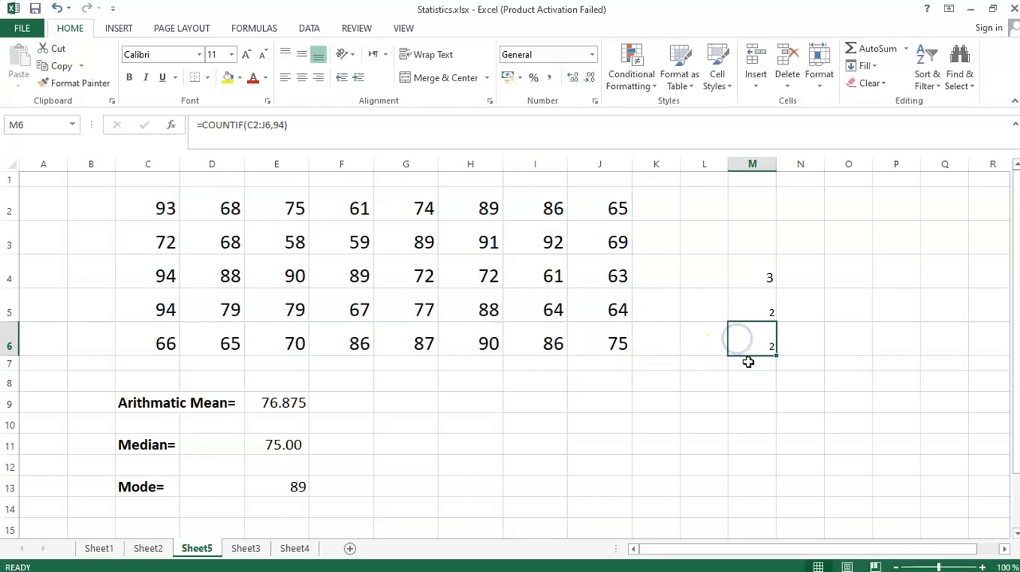
pyautogui.moveTo(775, 354); pyautogui.dragTo(765, 364)
pyautogui.doubleClick(765, 363)
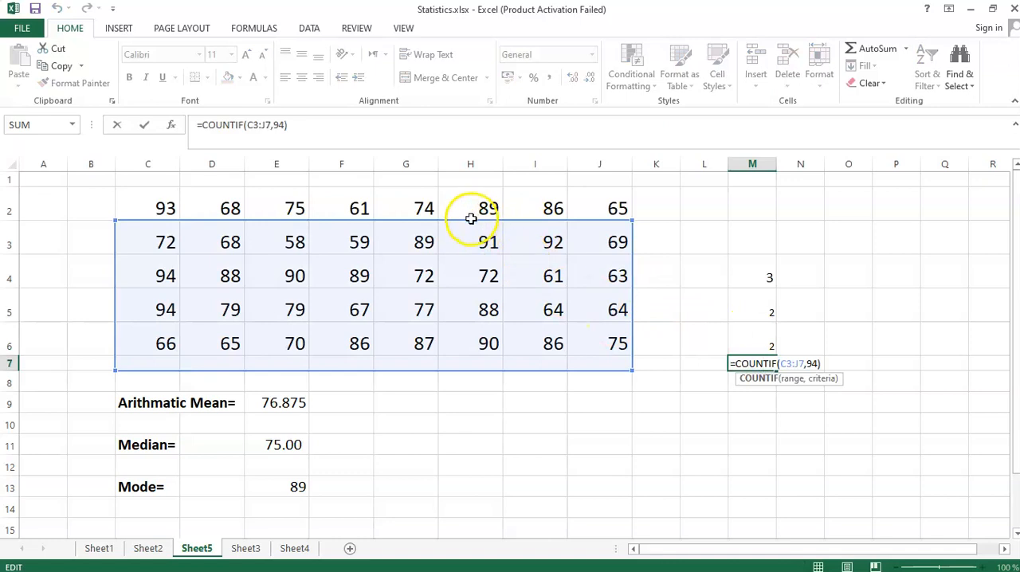
pyautogui.moveTo(471, 221); pyautogui.dragTo(469, 200)
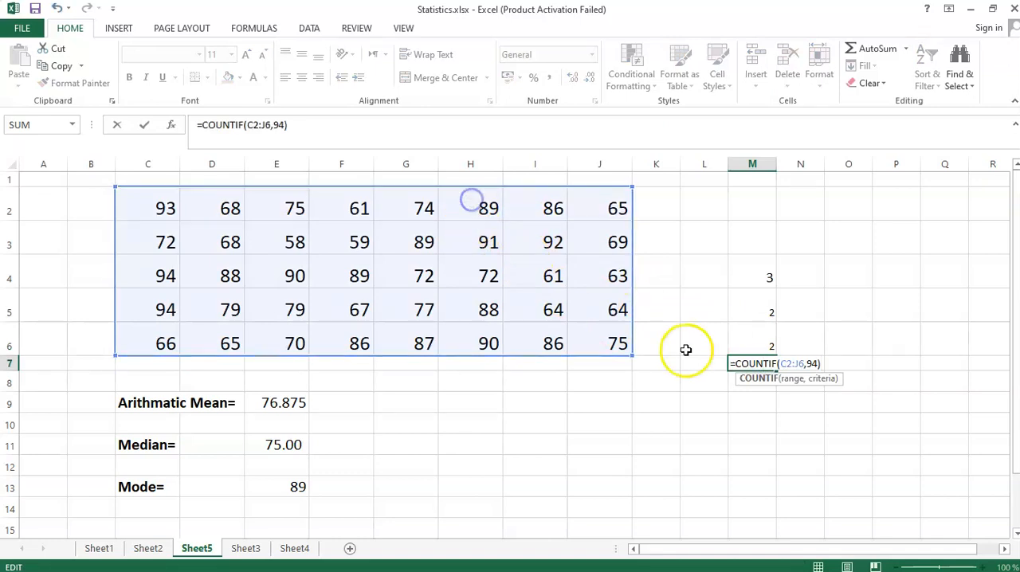
pyautogui.click(813, 363)
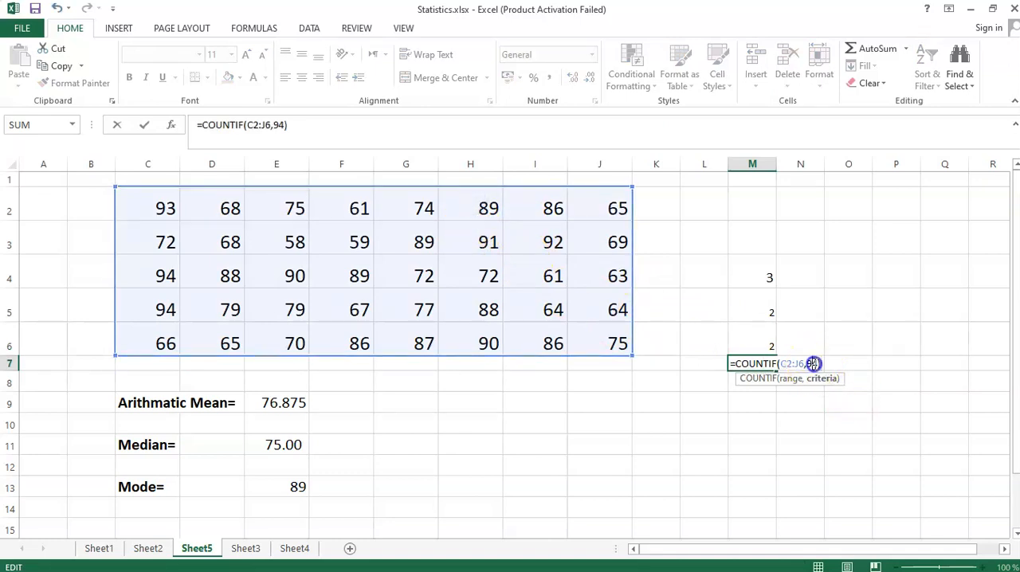
pyautogui.press('BackSpace')
pyautogui.write('3')
pyautogui.press('Return')
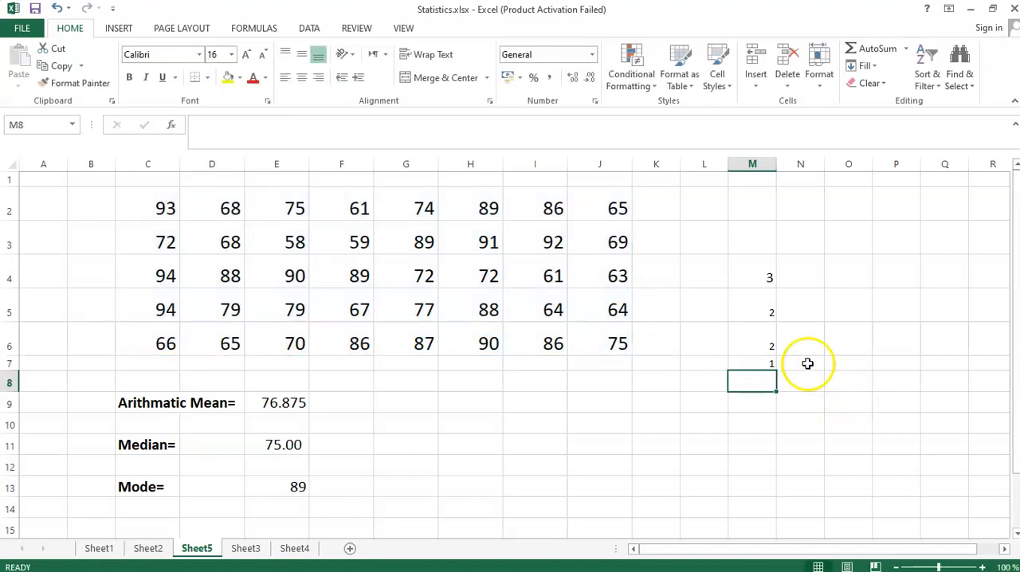
# - Clear the temporary counts from M4:M8 and review the mode formula in E13
pyautogui.click(762, 364)
pyautogui.moveTo(757, 266); pyautogui.dragTo(757, 389)
pyautogui.press('Delete')
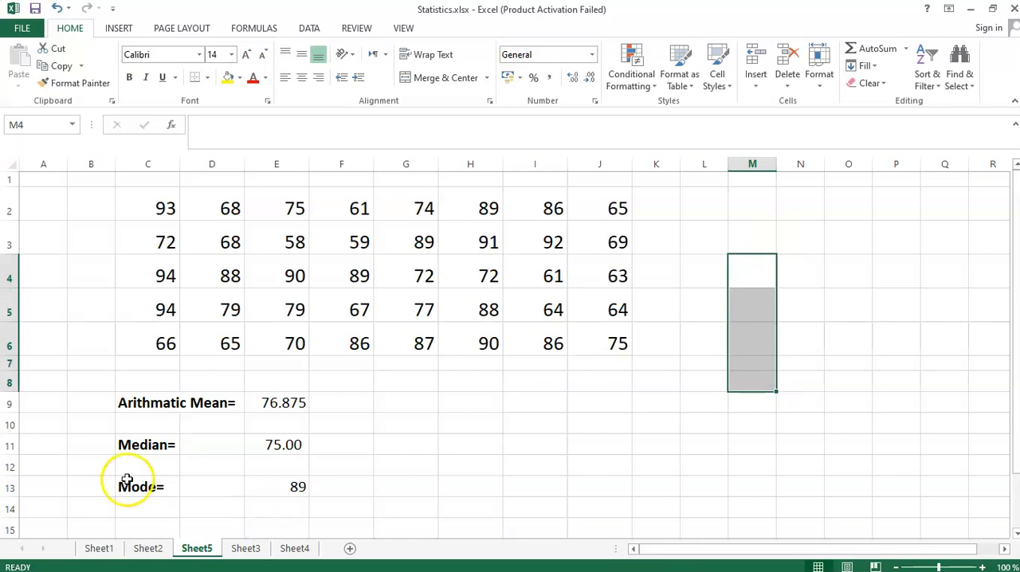
pyautogui.click(126, 479)
pyautogui.click(280, 477)
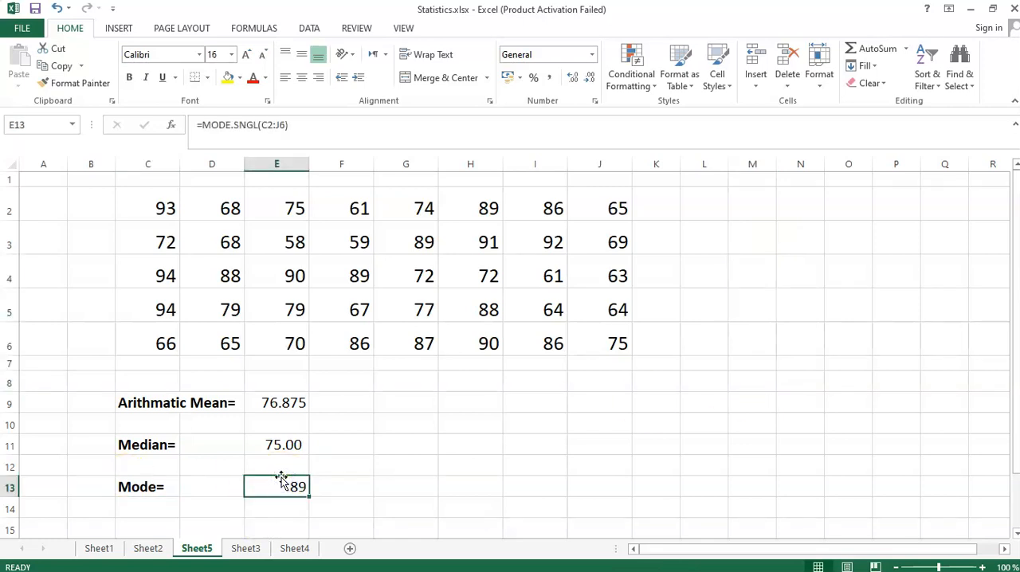
pyautogui.click(507, 442)
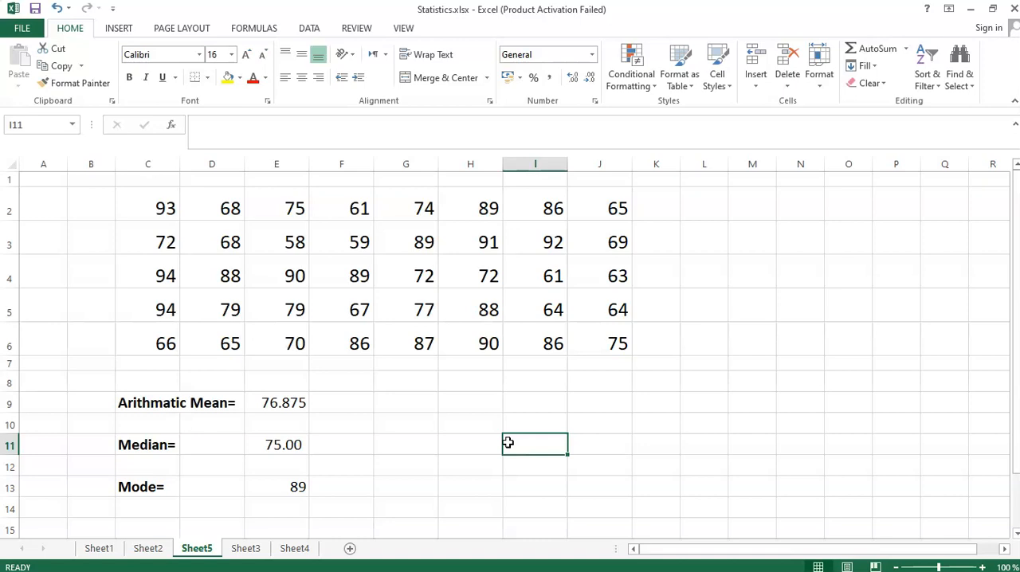
# - Calculate the geometric mean of the data in cell H9 with =GEOMEAN(C2:J6)
pyautogui.click(471, 400)
pyautogui.write('=')
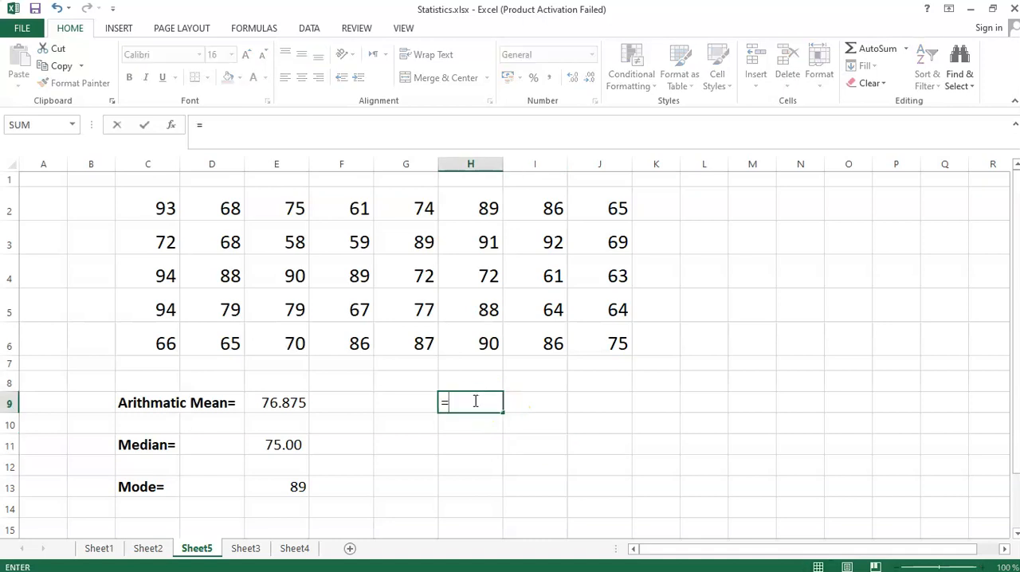
pyautogui.write('ge')
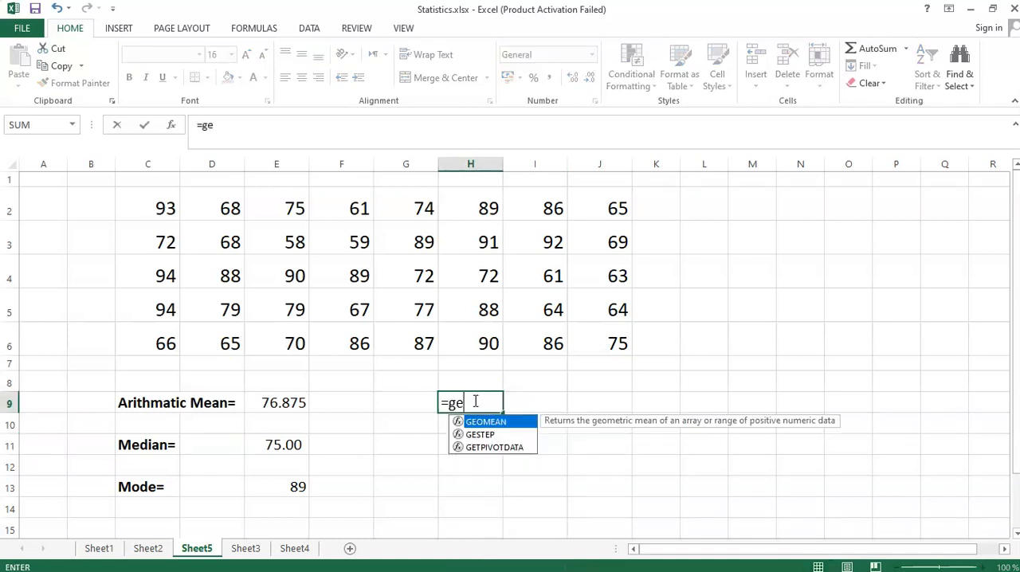
pyautogui.doubleClick(486, 421)
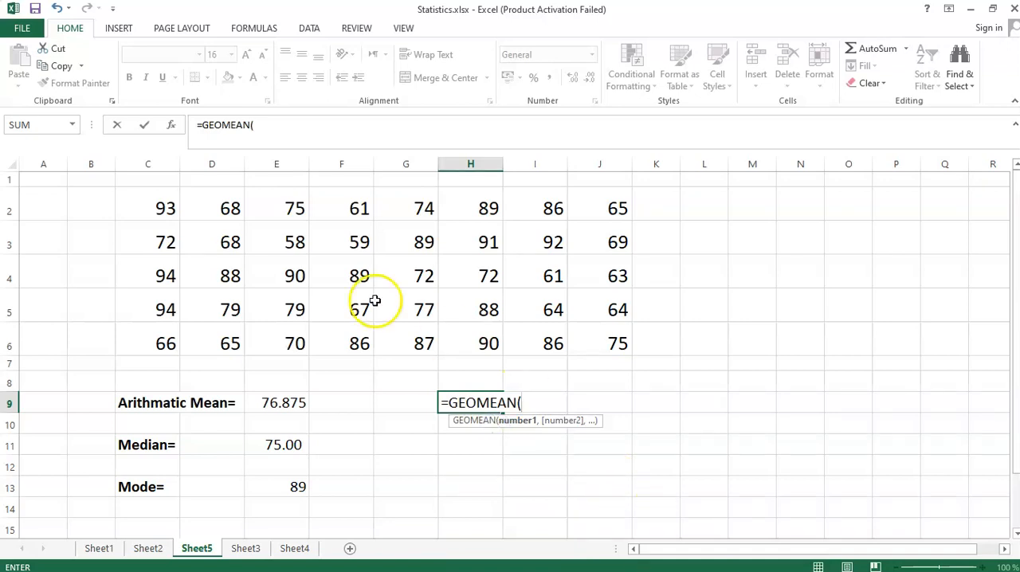
pyautogui.moveTo(164, 204); pyautogui.dragTo(618, 344)
pyautogui.press('Return')
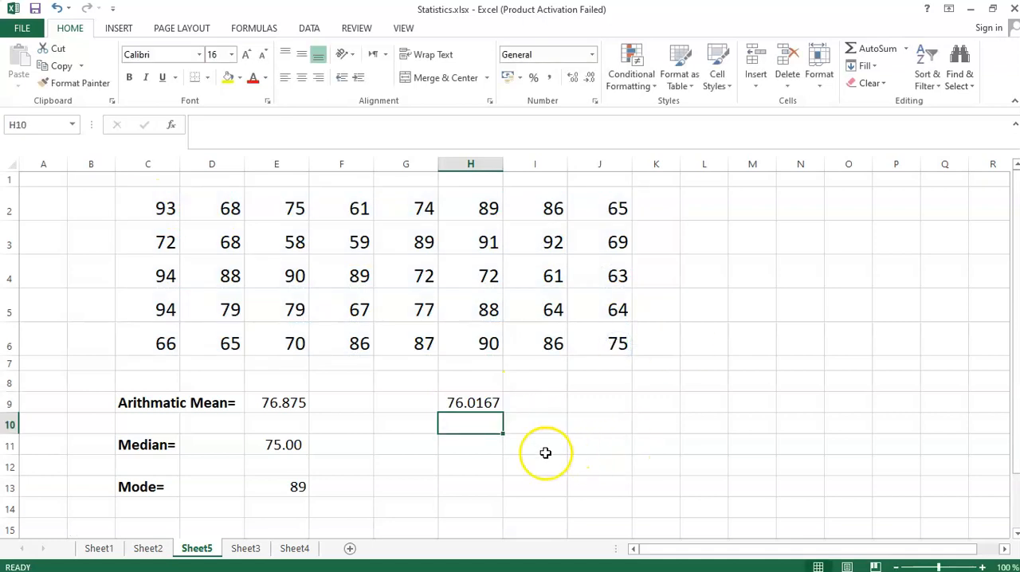
pyautogui.click(673, 448)
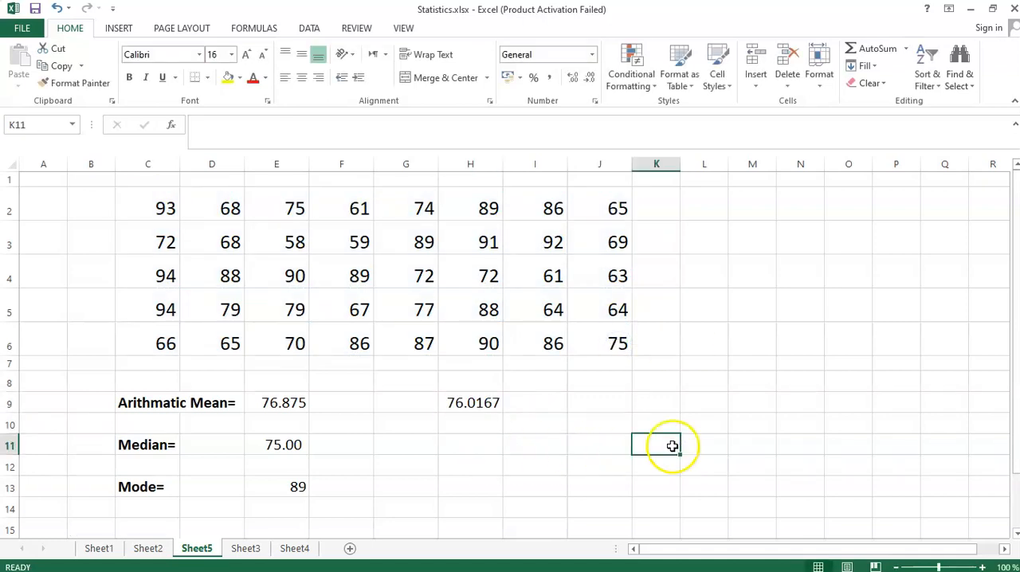
# - Copy the "Arithmatic Mean=" label from C9 into cell I9, beside the geometric mean result
pyautogui.click(155, 406)
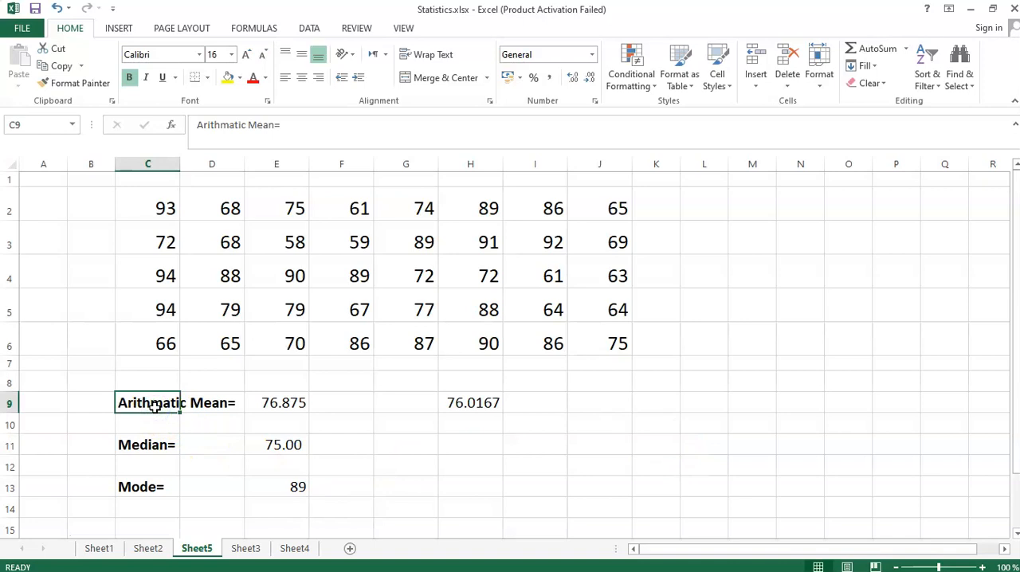
pyautogui.hotkey('ctrl', 'c')
pyautogui.click(538, 406)
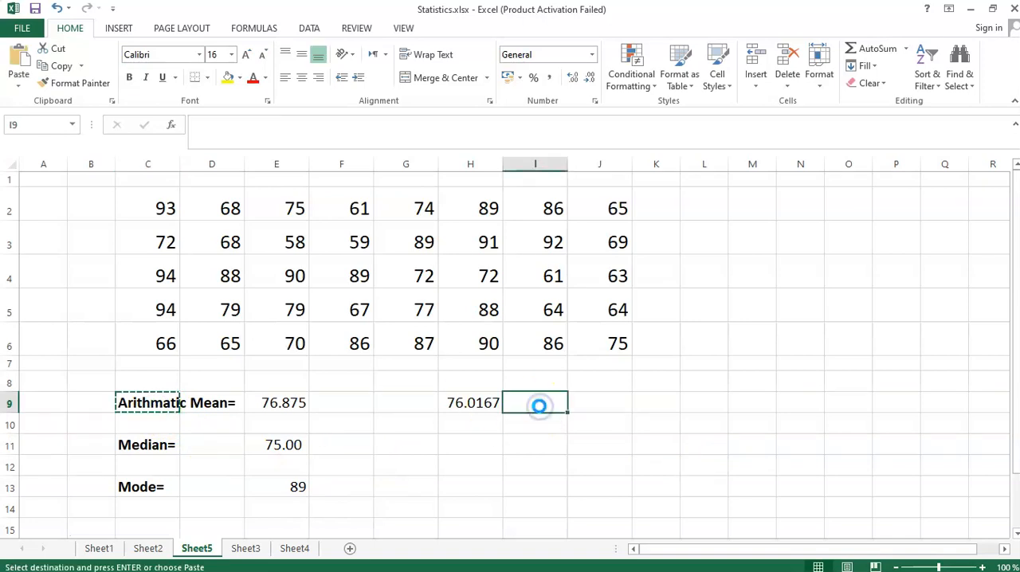
pyautogui.hotkey('ctrl', 'v')
pyautogui.press('Escape')
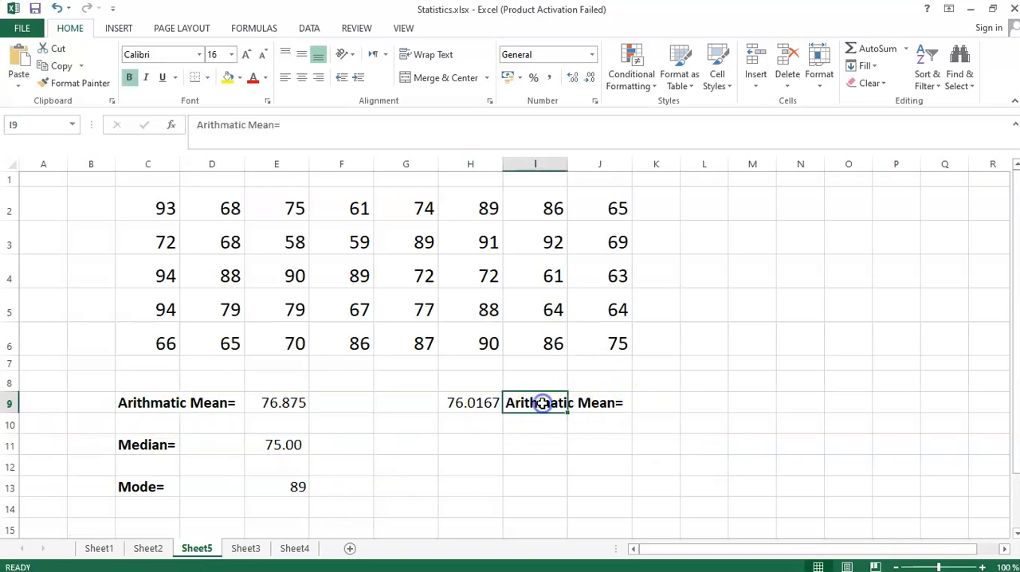
# - Change the copied label in I9 to "Geometric Mean", without the equals sign
pyautogui.doubleClick(542, 404)
pyautogui.write('Geometrci')
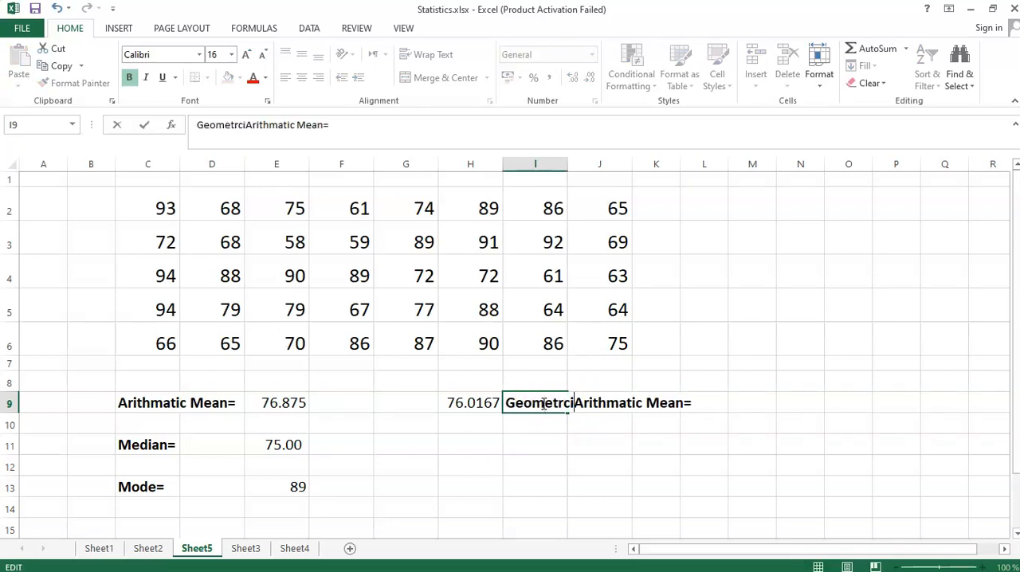
pyautogui.press('BackSpace')
pyautogui.press('BackSpace')
pyautogui.write('ic')
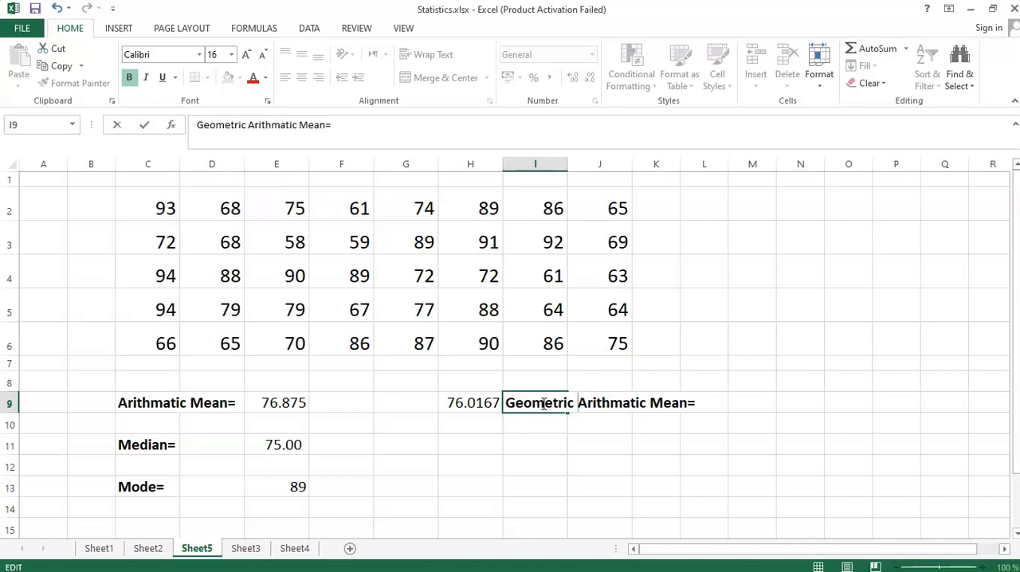
pyautogui.press('Delete')
pyautogui.press('Delete')
pyautogui.press('Delete')
pyautogui.press('Delete')
pyautogui.press('Delete')
pyautogui.press('Delete')
pyautogui.press('Delete')
pyautogui.press('Delete')
pyautogui.press('Delete')
pyautogui.press('Delete')
pyautogui.press('Delete')
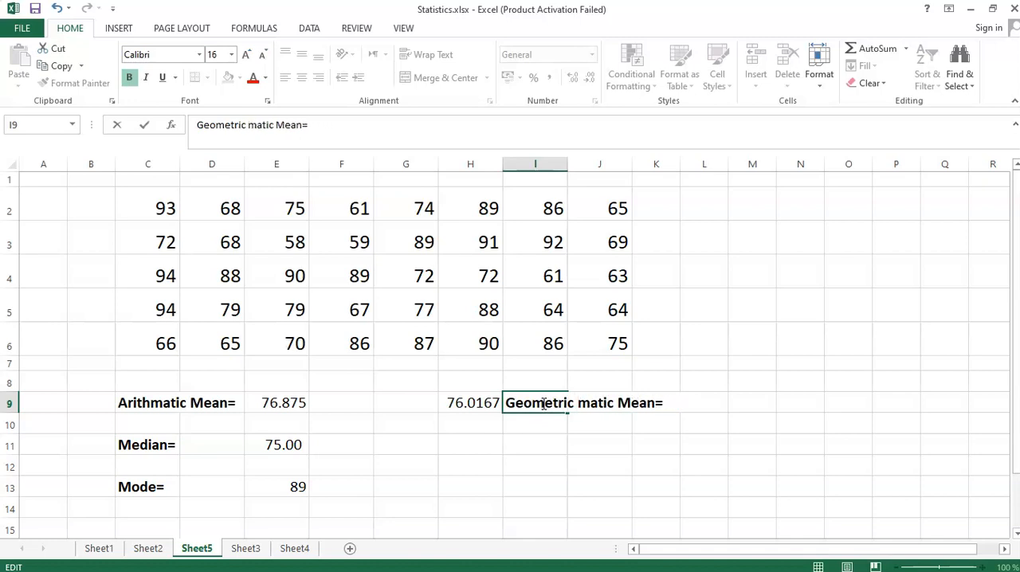
pyautogui.press('Right')
pyautogui.press('Right')
pyautogui.press('Right')
pyautogui.press('Right')
pyautogui.press('Right')
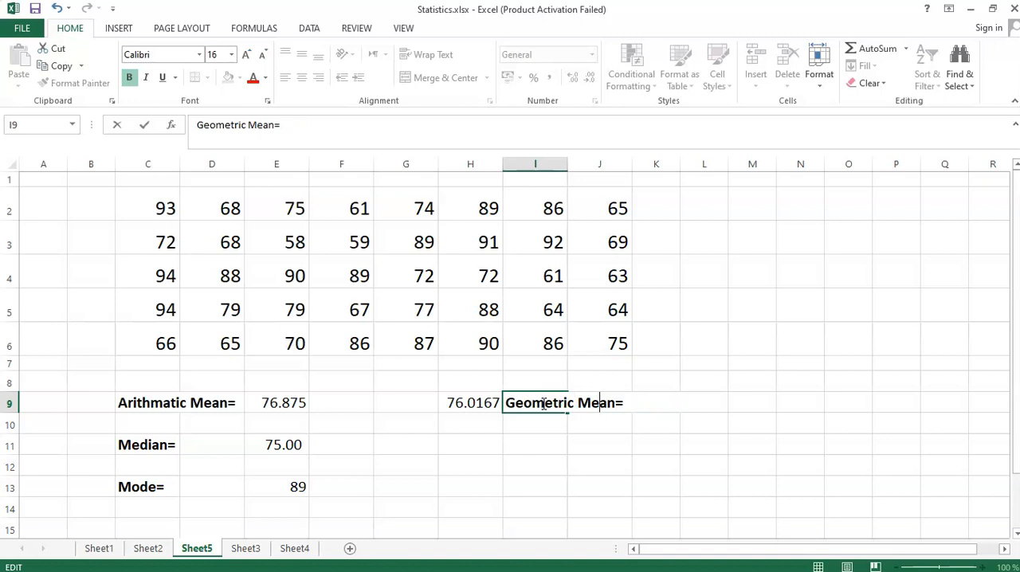
pyautogui.press('BackSpace')
pyautogui.press('Return')
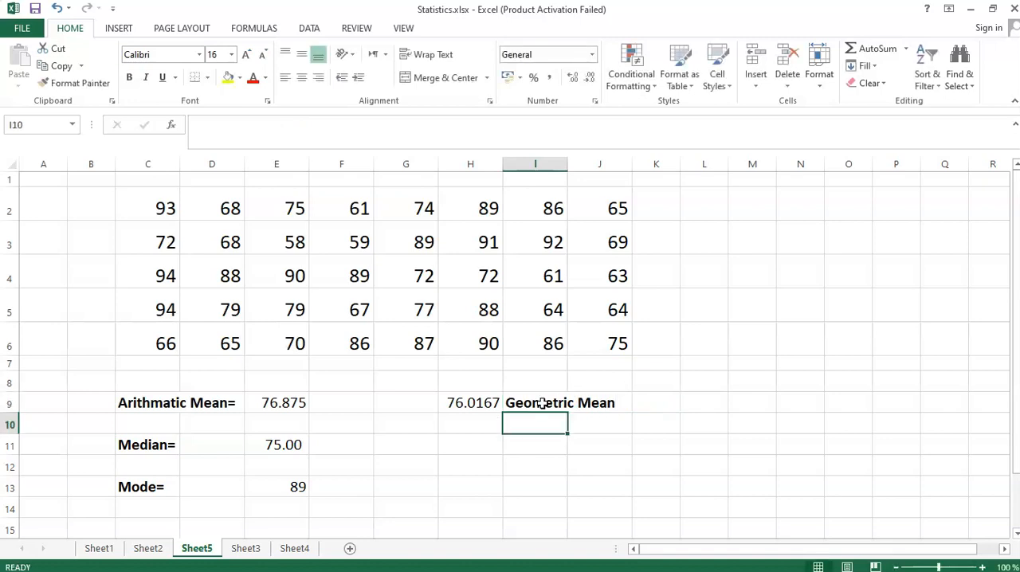
# - Enter the label "Max Value" in cell I11
pyautogui.click(35, 542)
pyautogui.click(589, 410)
pyautogui.click(478, 444)
pyautogui.click(537, 445)
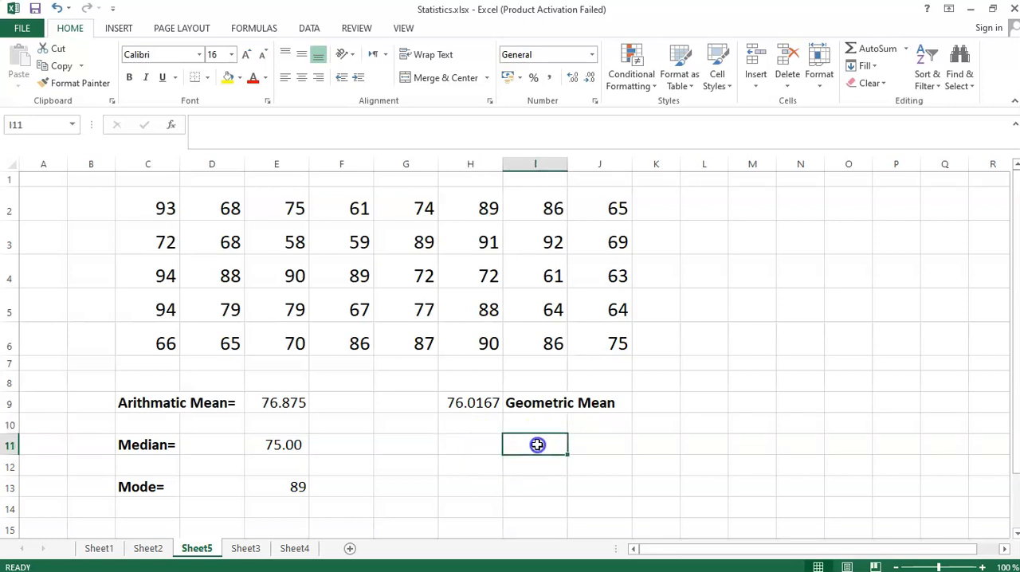
pyautogui.write('Max Value')
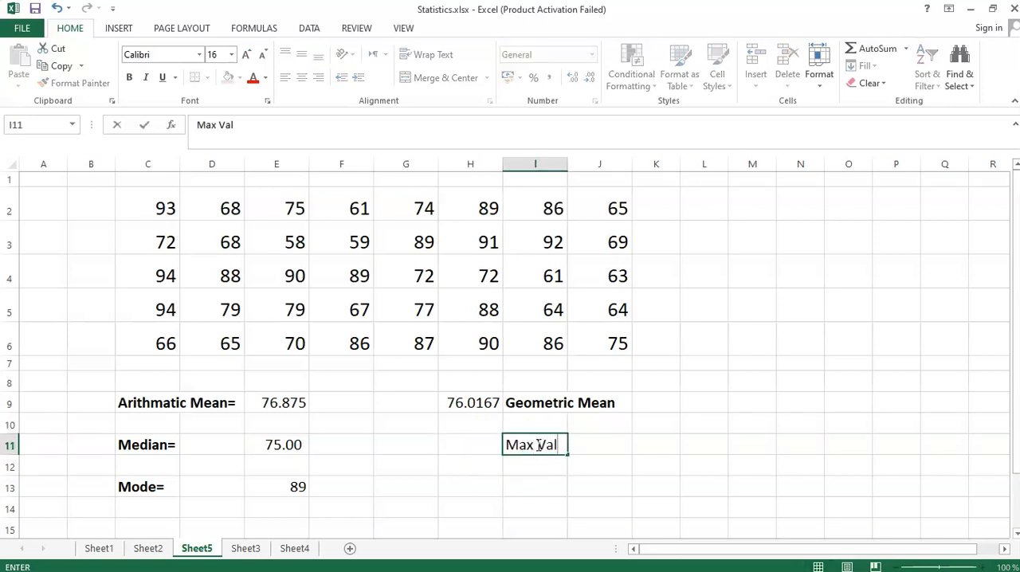
pyautogui.press('Return')
# - Calculate the largest value of the data in C2:J6 in cell H11 with the MAX function
pyautogui.click(473, 440)
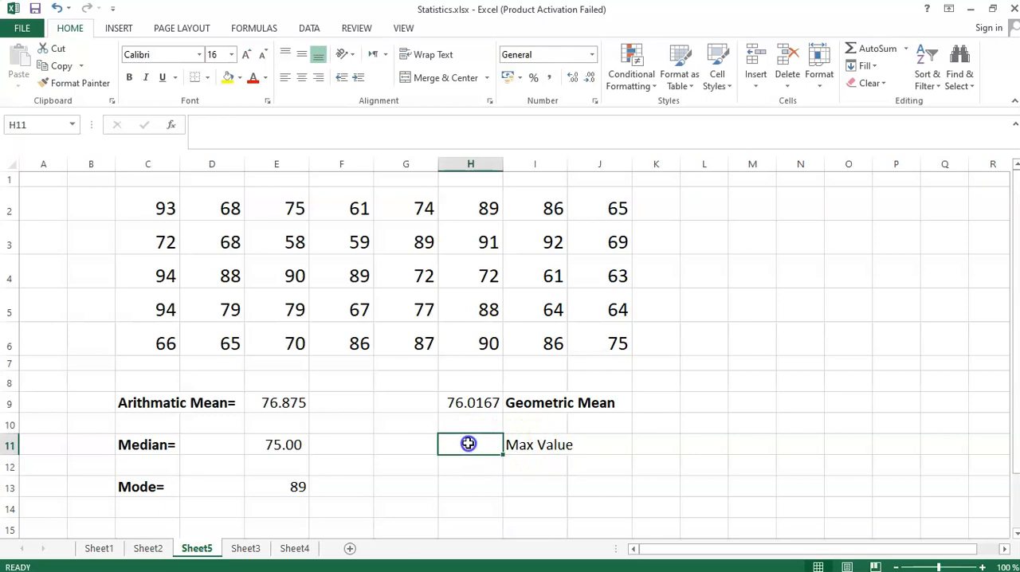
pyautogui.write('=max')
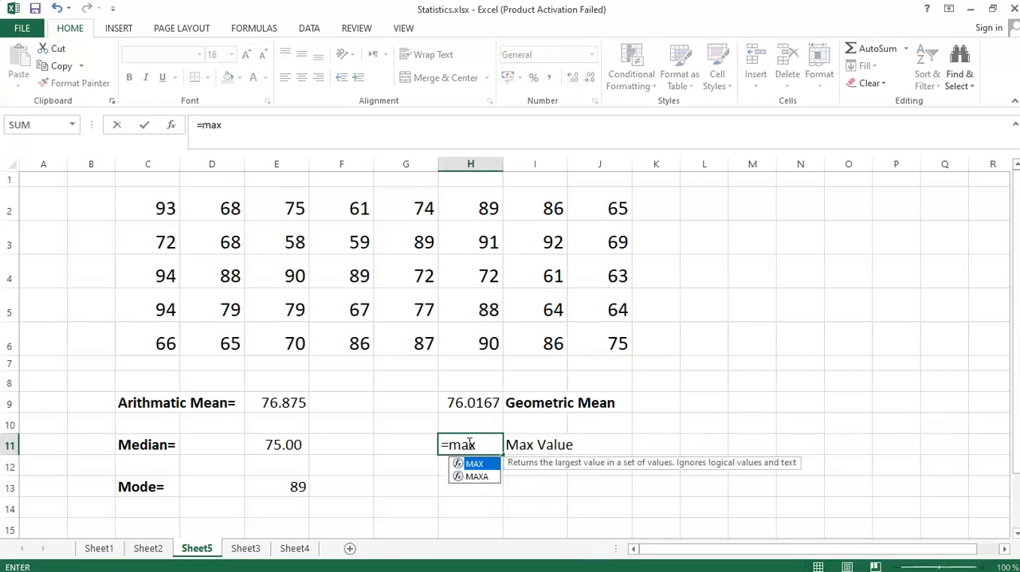
pyautogui.click(473, 465)
pyautogui.doubleClick(473, 465)
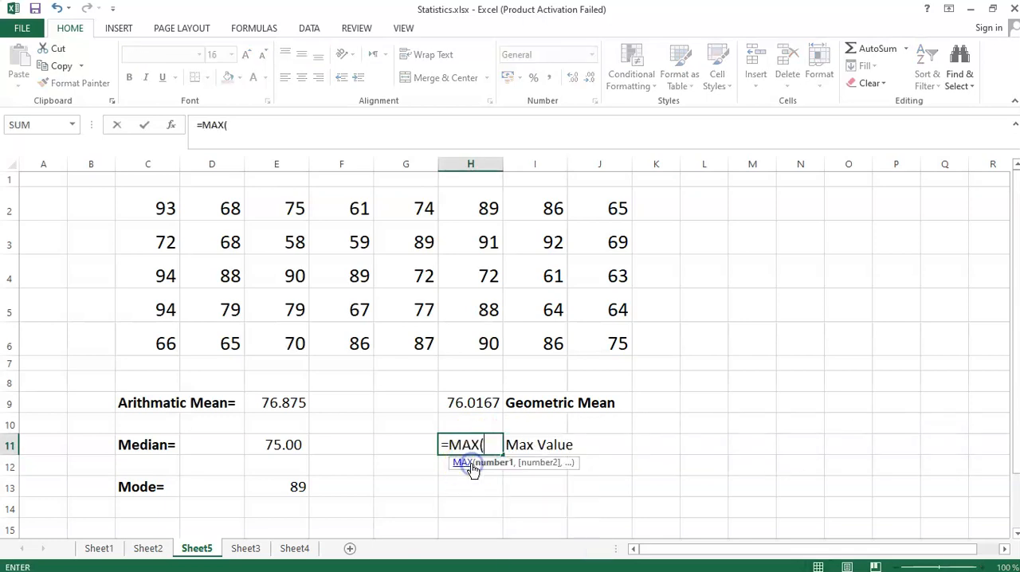
pyautogui.moveTo(157, 211); pyautogui.dragTo(571, 328)
pyautogui.press('Return')
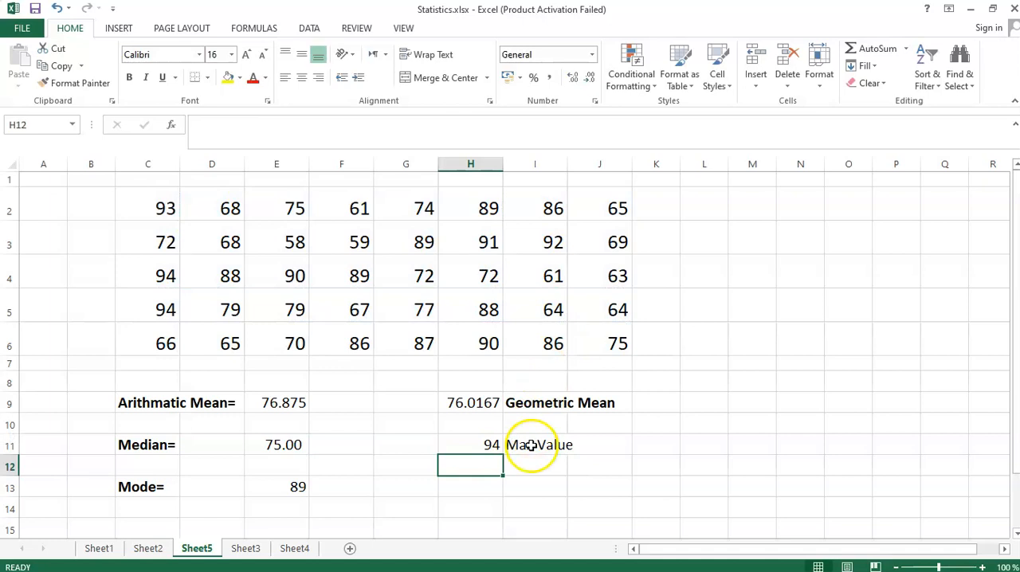
# - Copy the "Max Value" label down to I12 and change the copy to "Min Value"
pyautogui.click(556, 446)
pyautogui.moveTo(567, 454); pyautogui.dragTo(567, 469)
pyautogui.click(514, 459)
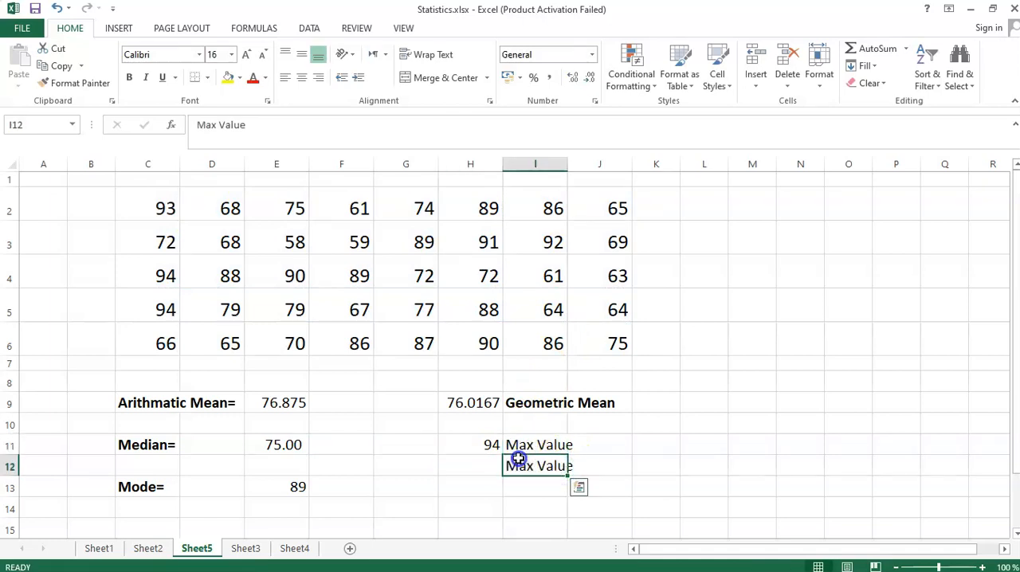
pyautogui.doubleClick(518, 464)
pyautogui.write('in')
pyautogui.press('Delete')
pyautogui.press('Delete')
pyautogui.press('Delete')
pyautogui.press('Return')
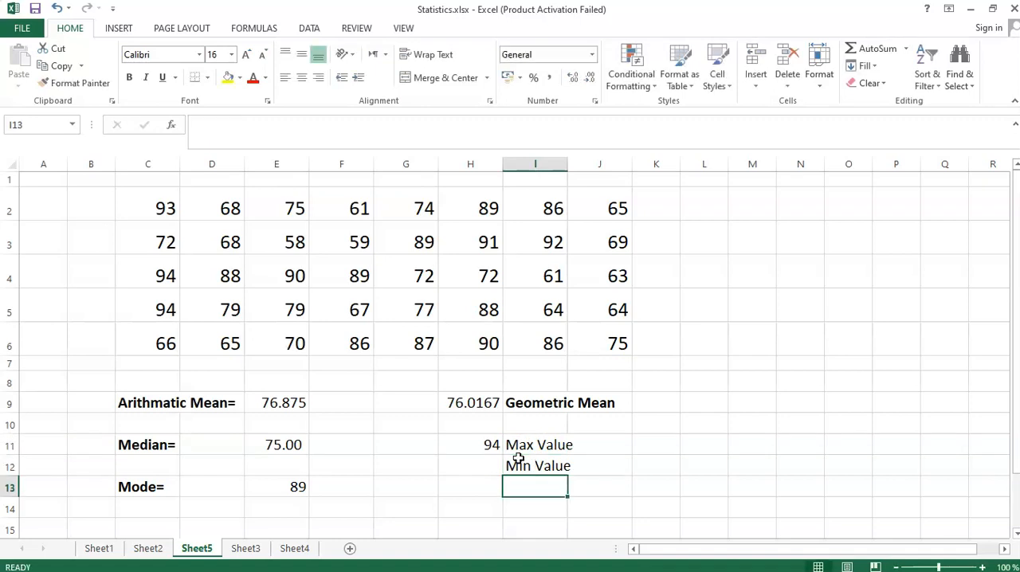
# - Calculate the smallest value of the data in cell H12 with =MIN(C2:J6)
pyautogui.click(466, 466)
pyautogui.write('=min')
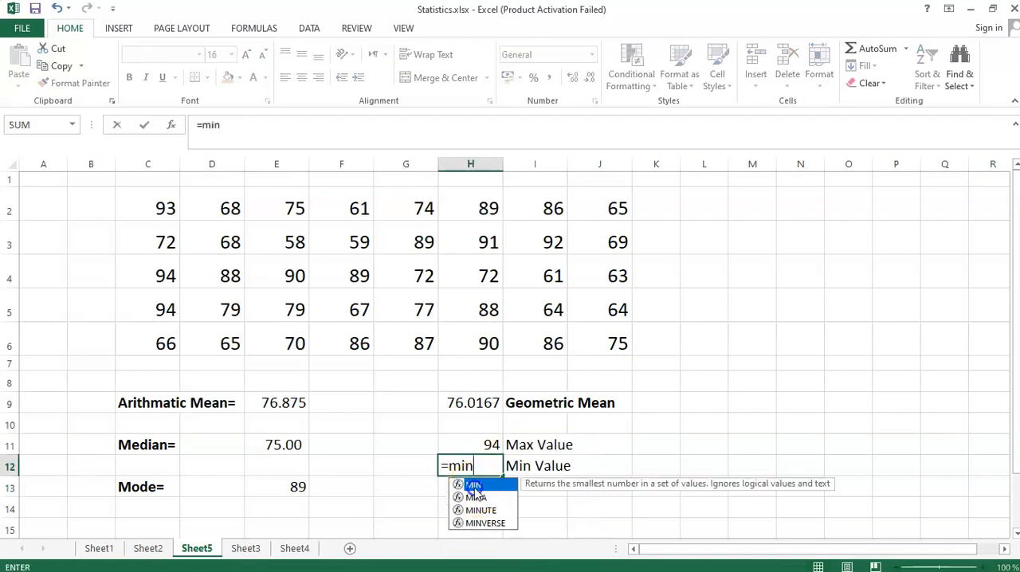
pyautogui.doubleClick(475, 485)
pyautogui.moveTo(155, 205); pyautogui.dragTo(594, 345)
pyautogui.press('Return')
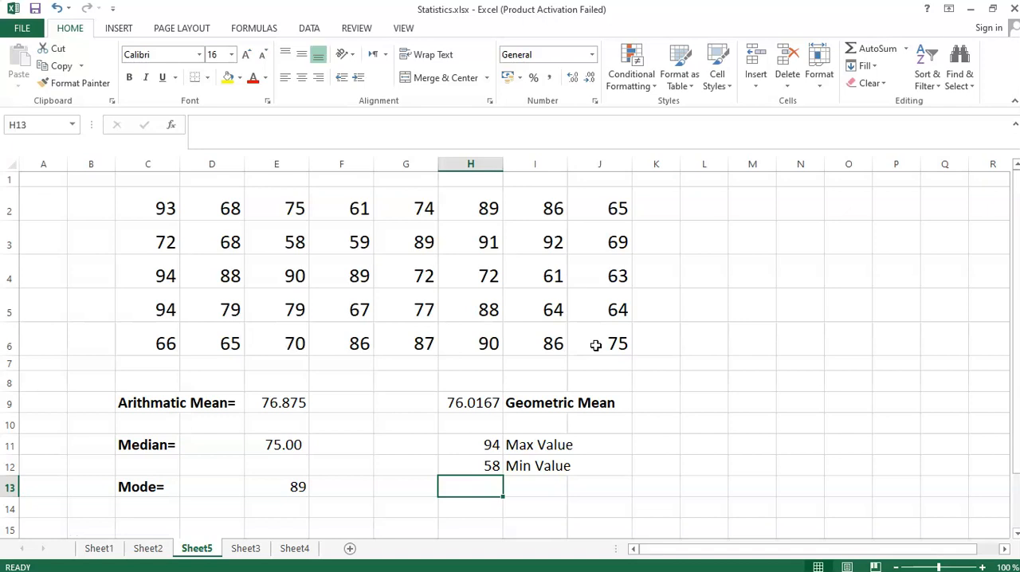
# - Make the Max Value and Min Value labels bold and move the minimum with its label to H13:I13
pyautogui.moveTo(522, 446); pyautogui.dragTo(528, 486)
pyautogui.hotkey('ctrl', 'b')
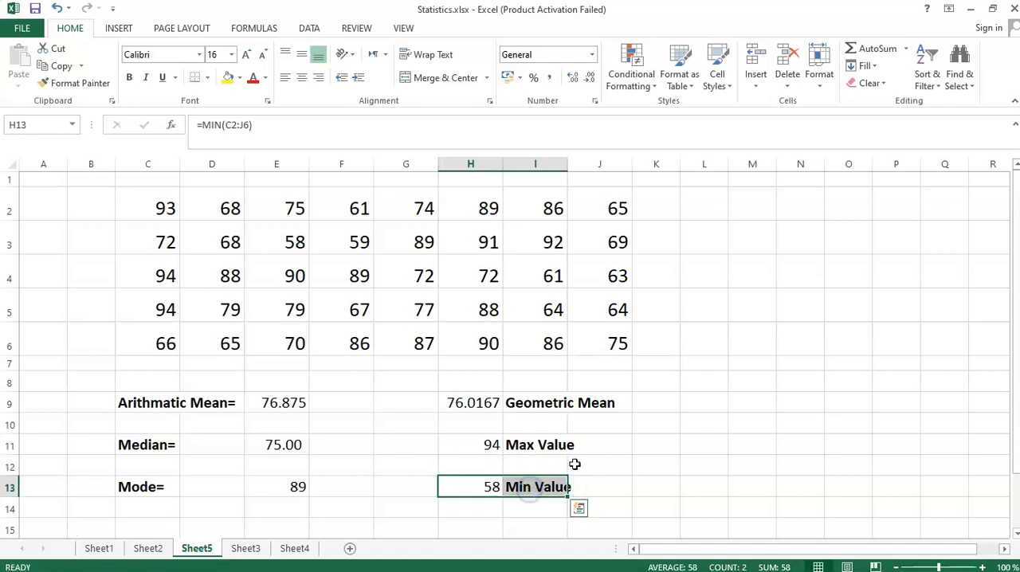
# - Save the Statistics.xlsx workbook
pyautogui.click(605, 442)
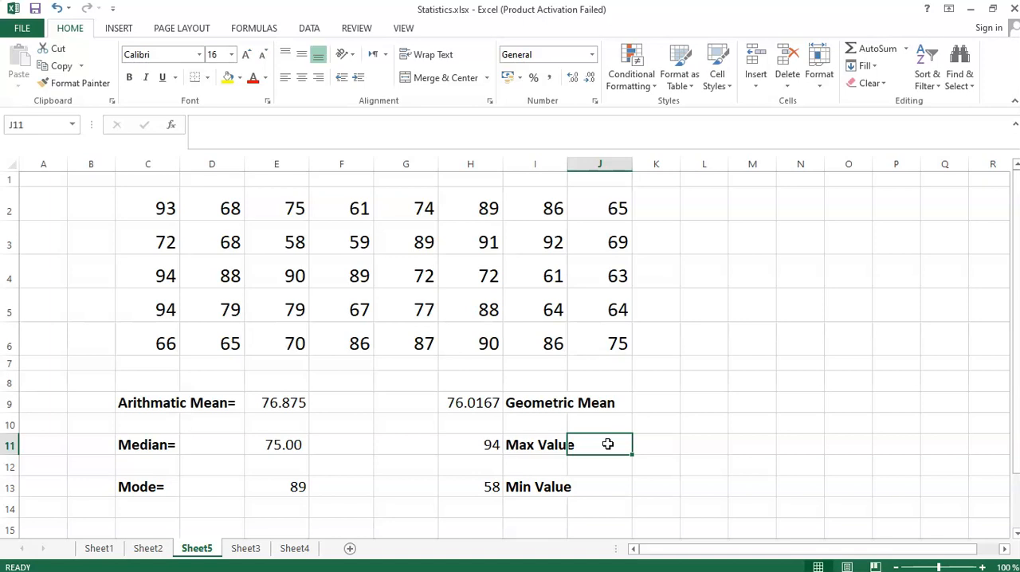
pyautogui.click(38, 8)
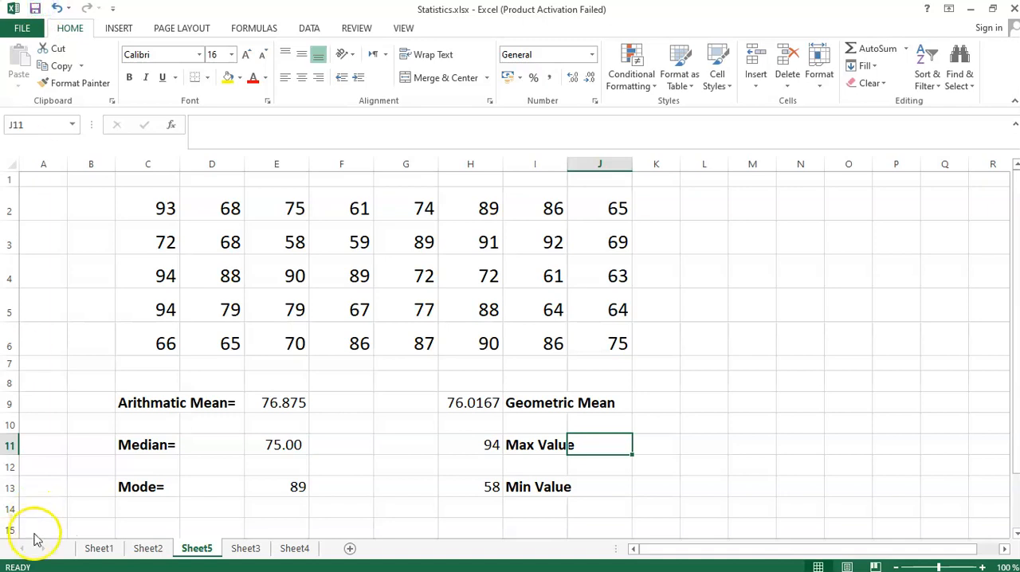